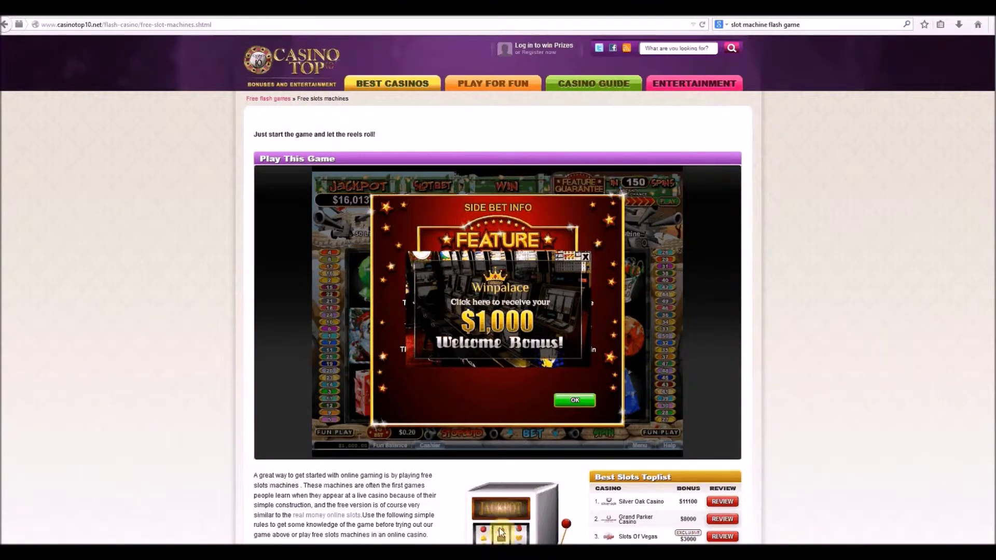
# Step: Launch AutoClickTool.exe from the C:\temp\flash folder, clear the folder window away and place the tool beside the slot game
pyautogui.hotkey('alt', 'Tab')
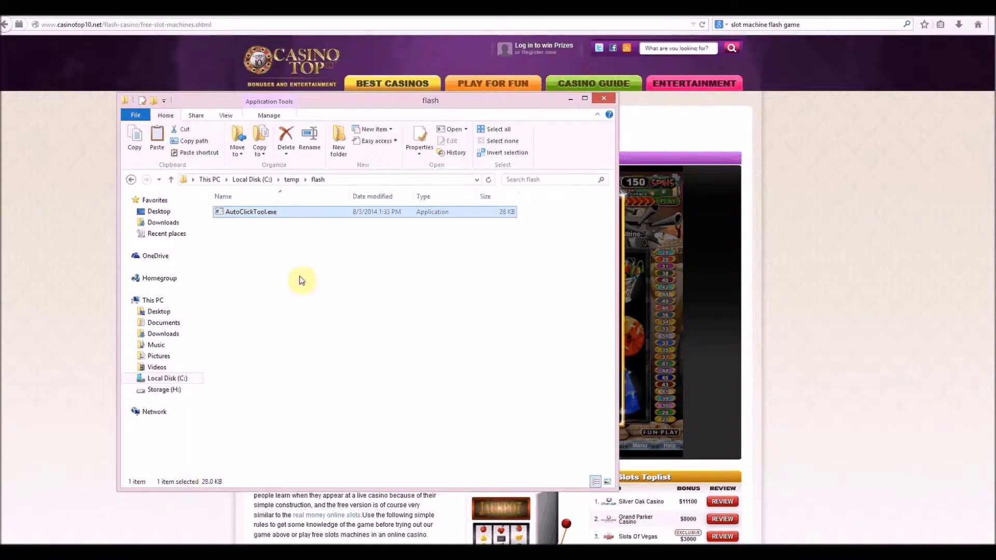
pyautogui.doubleClick(240, 213)
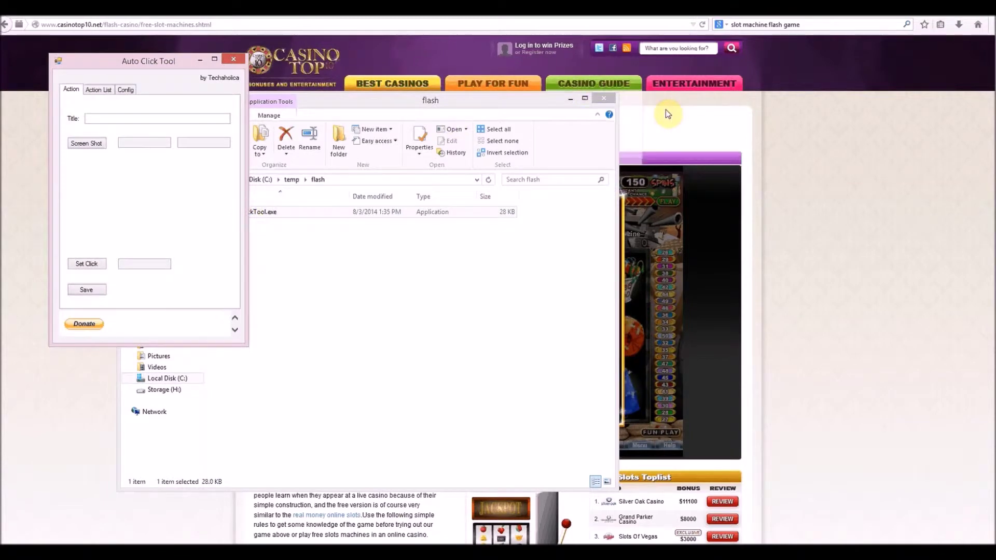
pyautogui.click(570, 99)
pyautogui.moveTo(169, 67); pyautogui.dragTo(168, 125)
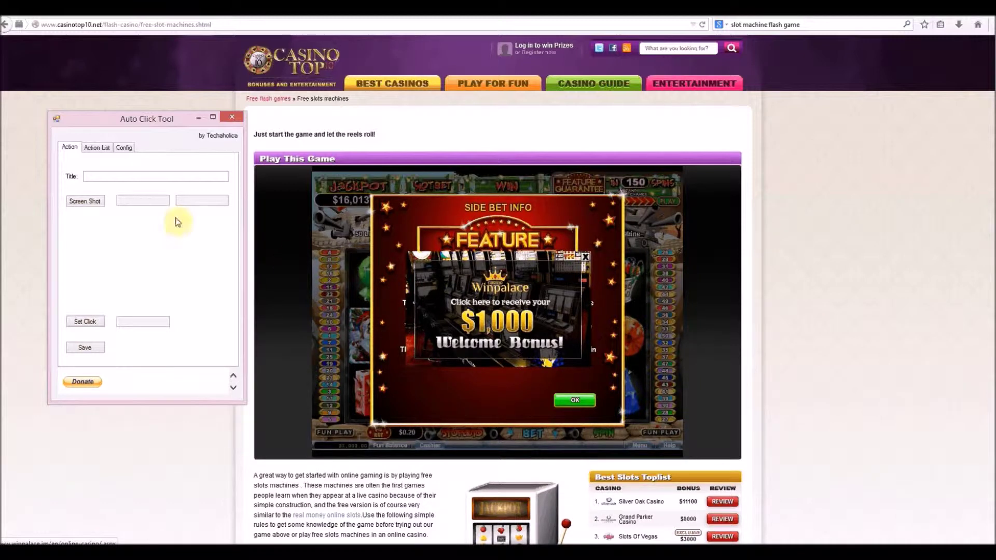
# Step: Title a new action "X close out" and capture the X of the Winpalace ad as its screenshot
pyautogui.click(149, 178)
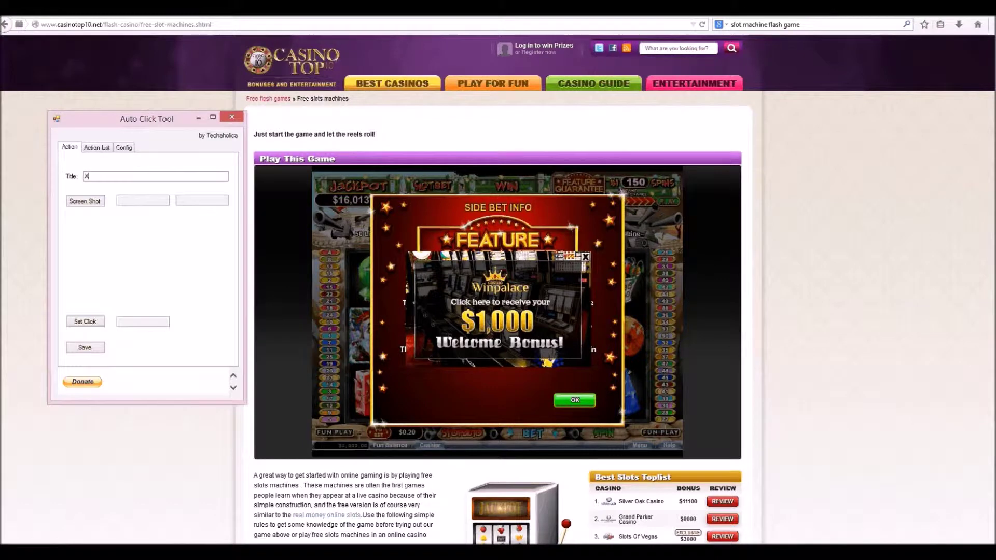
pyautogui.write('X close out')
pyautogui.click(99, 201)
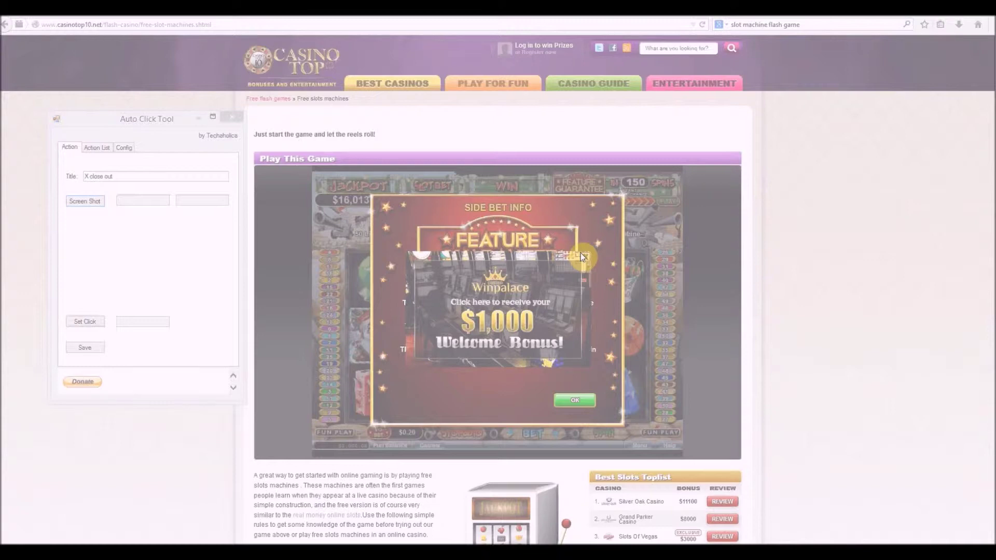
pyautogui.click(581, 254)
pyautogui.click(590, 261)
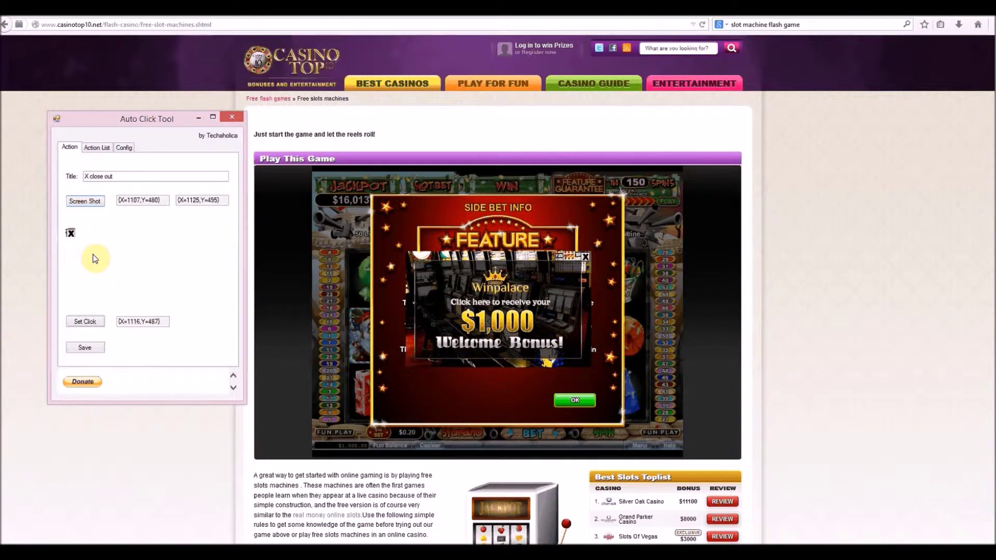
# Step: Set the "X close out" action's click point on the ad's X, save it and check it in the action list
pyautogui.click(85, 322)
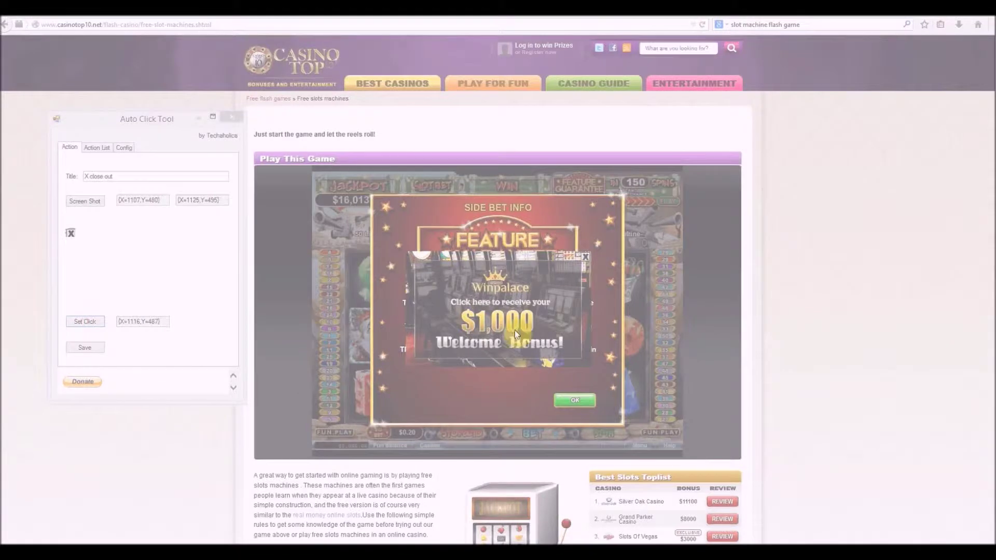
pyautogui.click(585, 258)
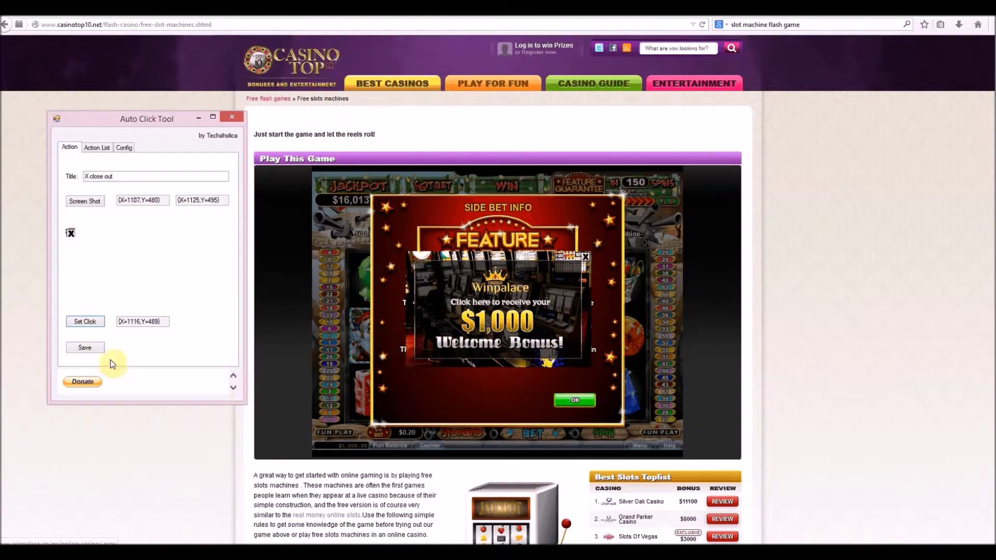
pyautogui.click(91, 346)
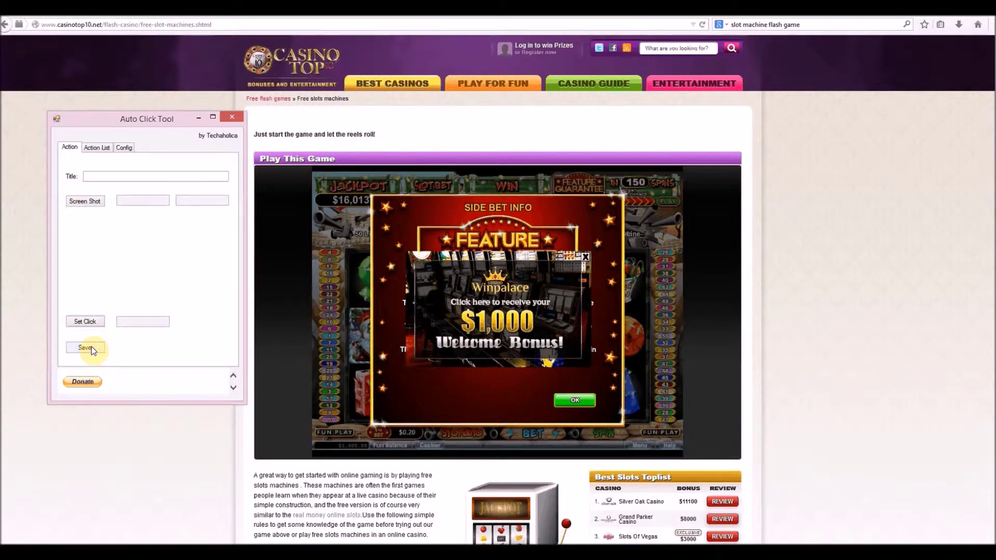
pyautogui.click(95, 148)
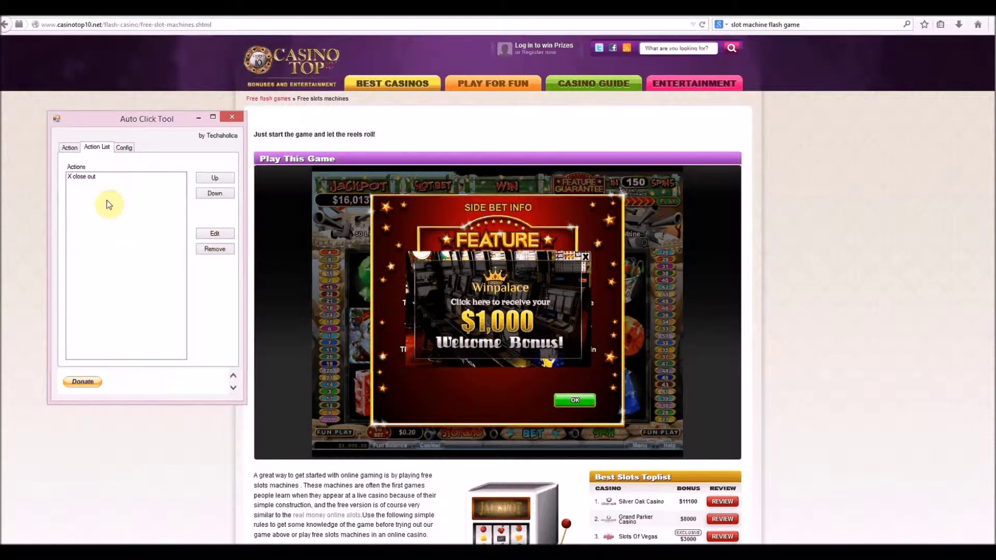
pyautogui.click(69, 148)
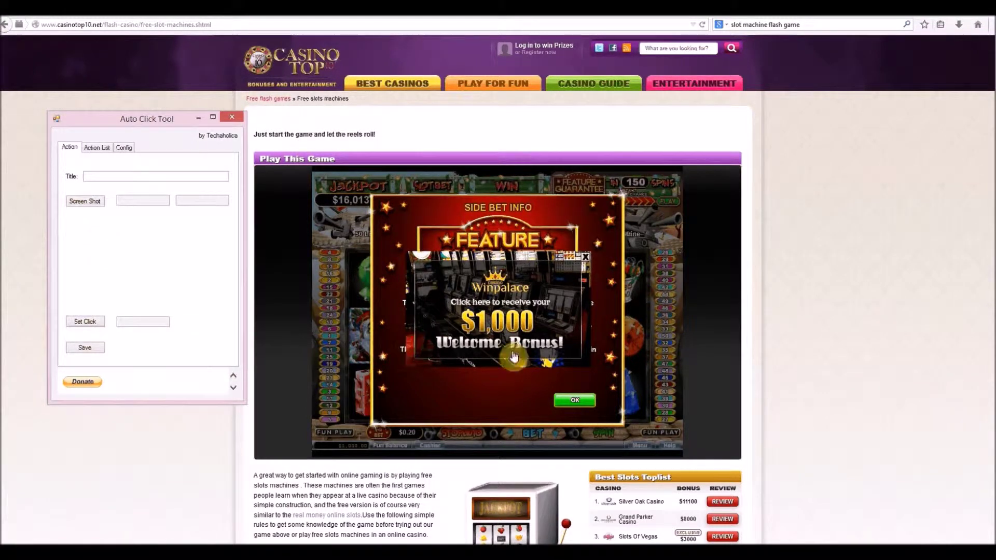
# Step: Close the Winpalace ad and start an action titled "Ok button" with a screenshot of the side bet dialog's OK label
pyautogui.click(587, 259)
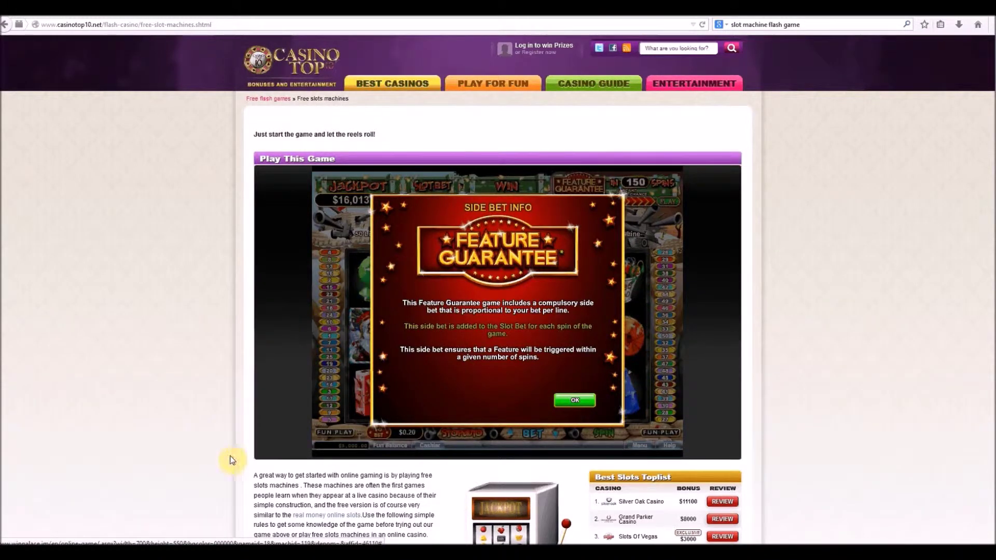
pyautogui.hotkey('alt', 'Tab')
pyautogui.click(112, 179)
pyautogui.write('Ok button')
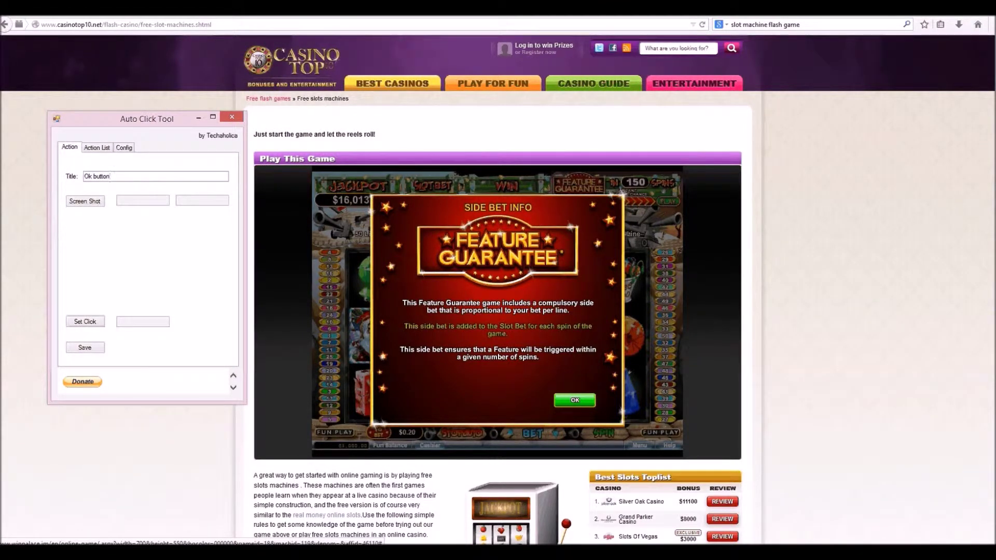
pyautogui.click(83, 201)
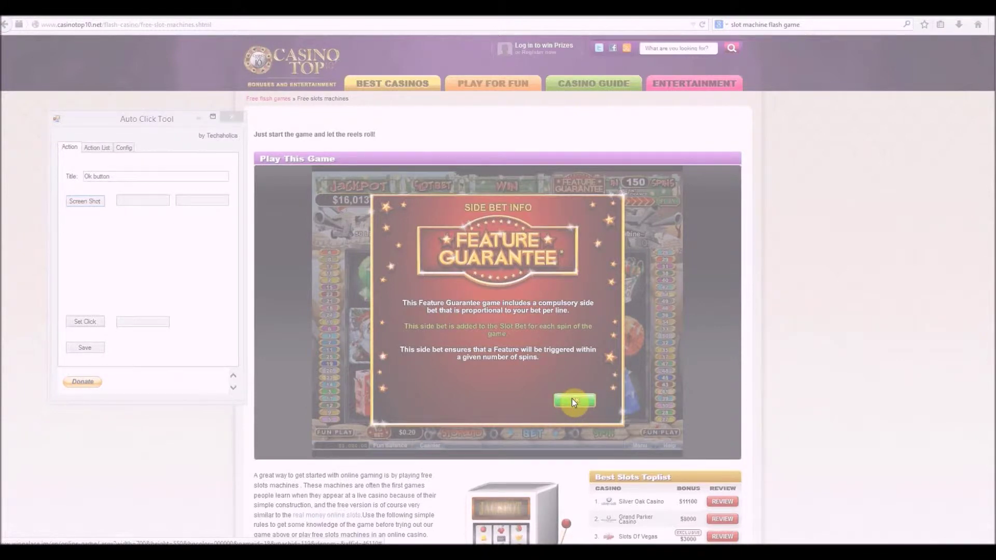
pyautogui.click(572, 400)
pyautogui.click(580, 404)
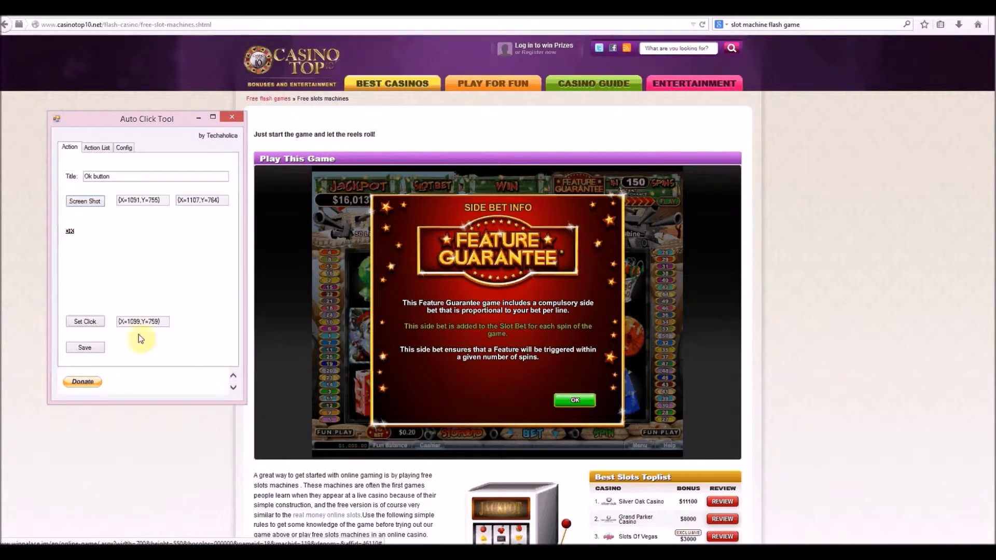
# Step: Set the "Ok button" action's click point on the dialog's OK, save it and check it in the action list
pyautogui.click(81, 322)
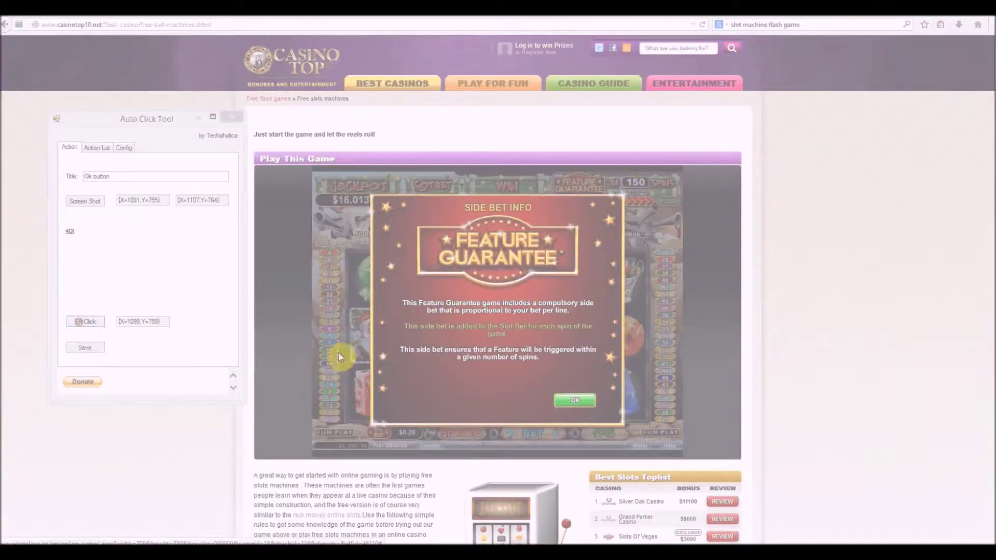
pyautogui.click(575, 400)
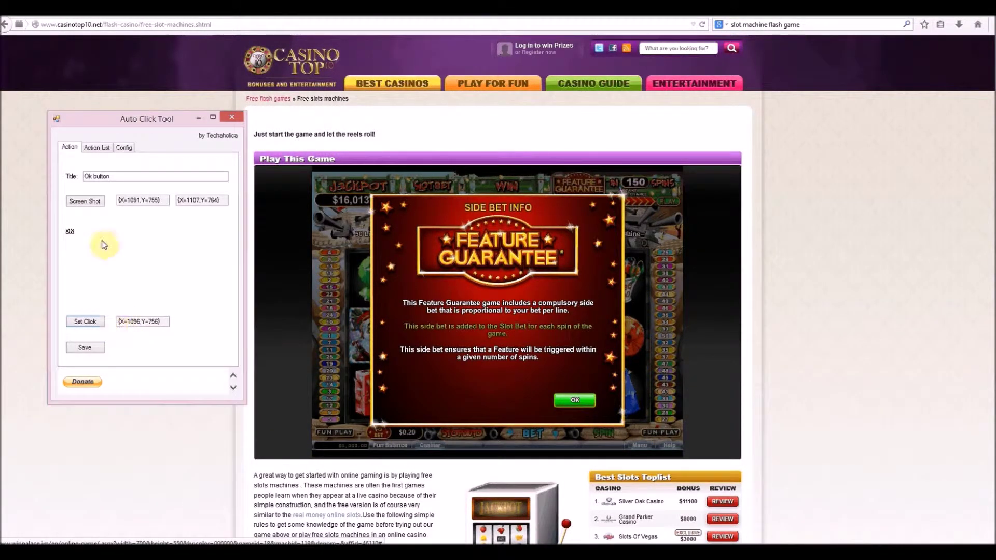
pyautogui.click(85, 348)
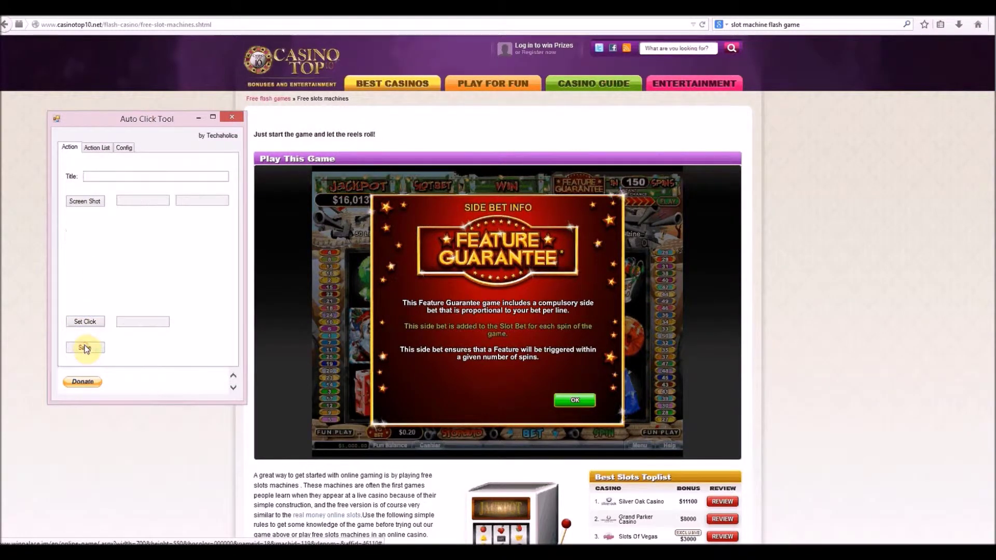
pyautogui.click(88, 150)
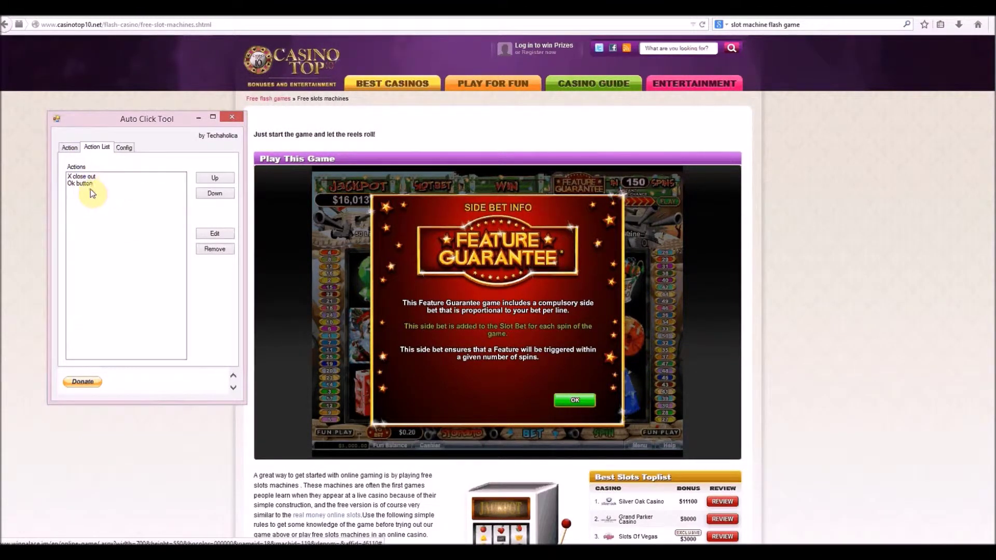
pyautogui.click(69, 147)
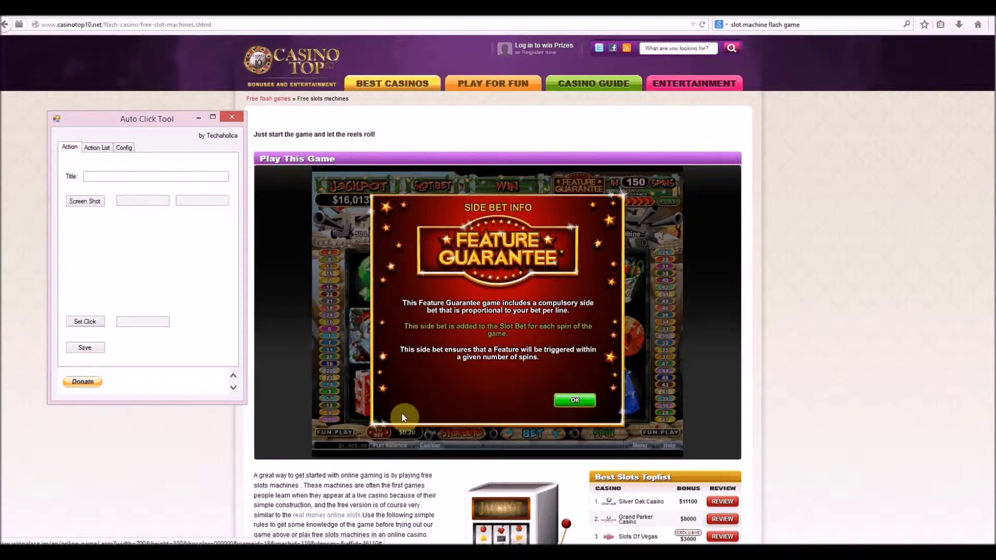
# Step: Dismiss the side bet info and start an action titled "autoplay button" with a screenshot of part of the game's Autoplay button
pyautogui.click(572, 399)
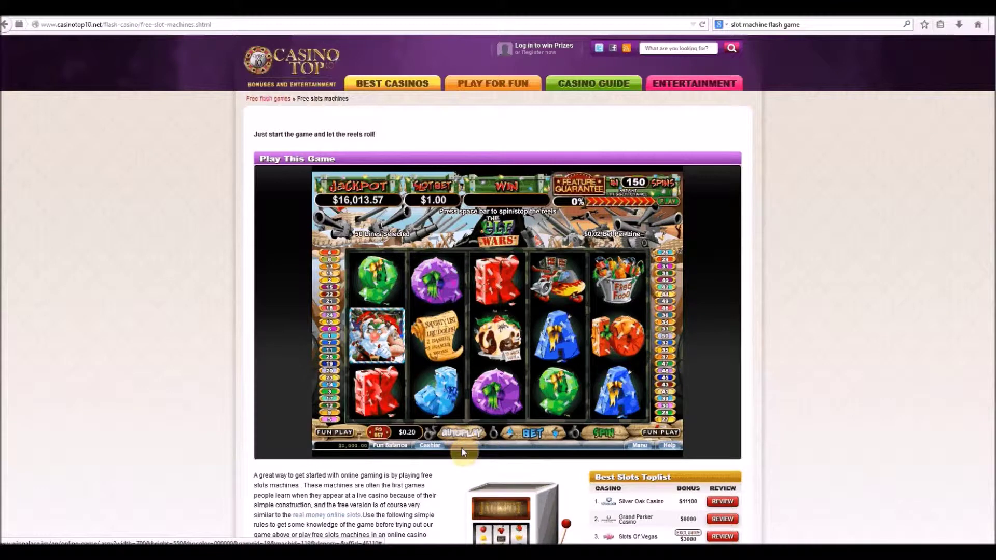
pyautogui.hotkey('alt', 'Tab')
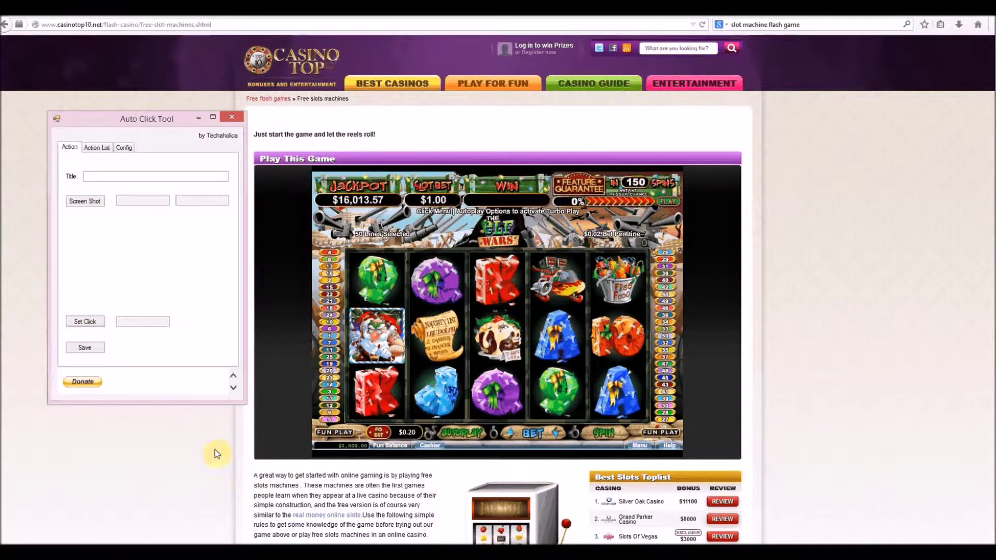
pyautogui.click(101, 176)
pyautogui.write('autoplay button')
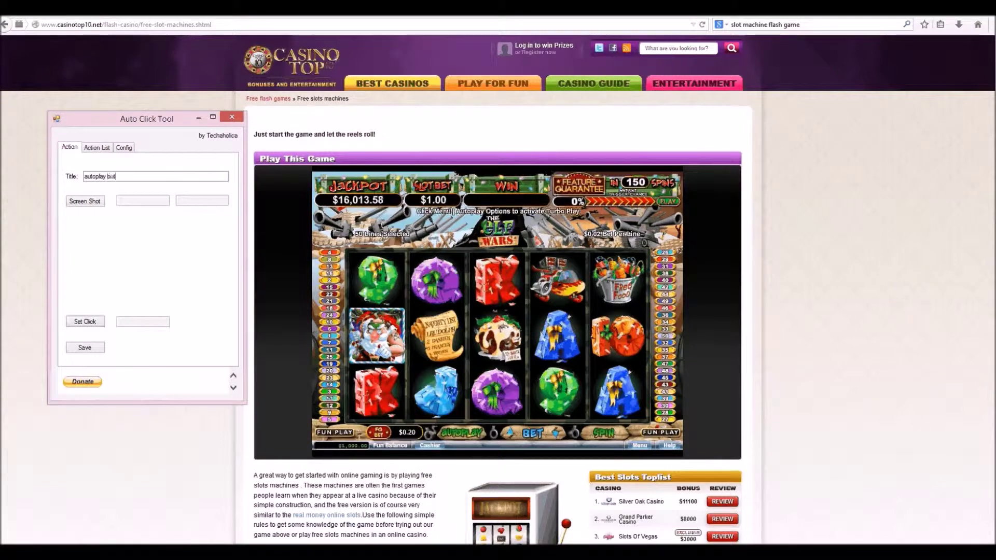
pyautogui.click(95, 203)
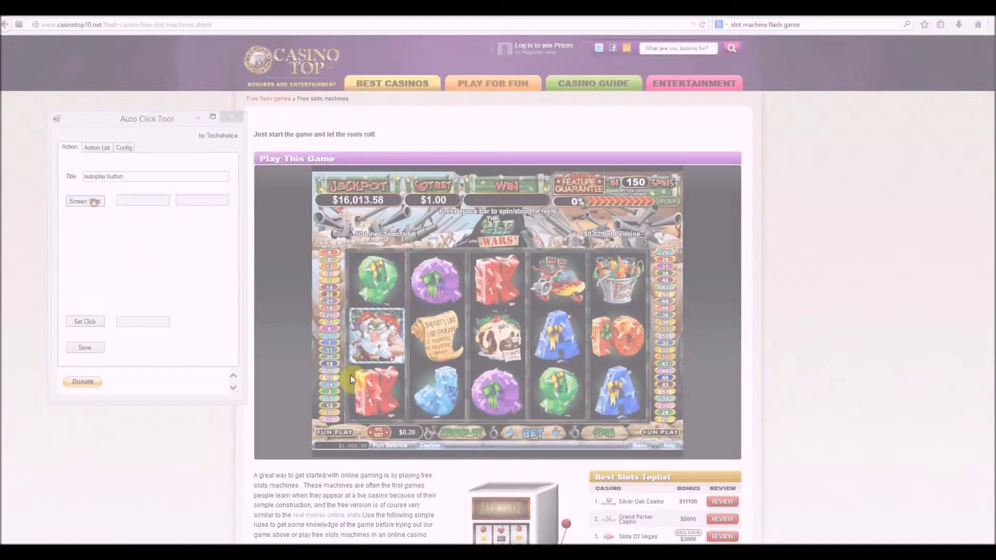
pyautogui.click(461, 434)
pyautogui.click(465, 436)
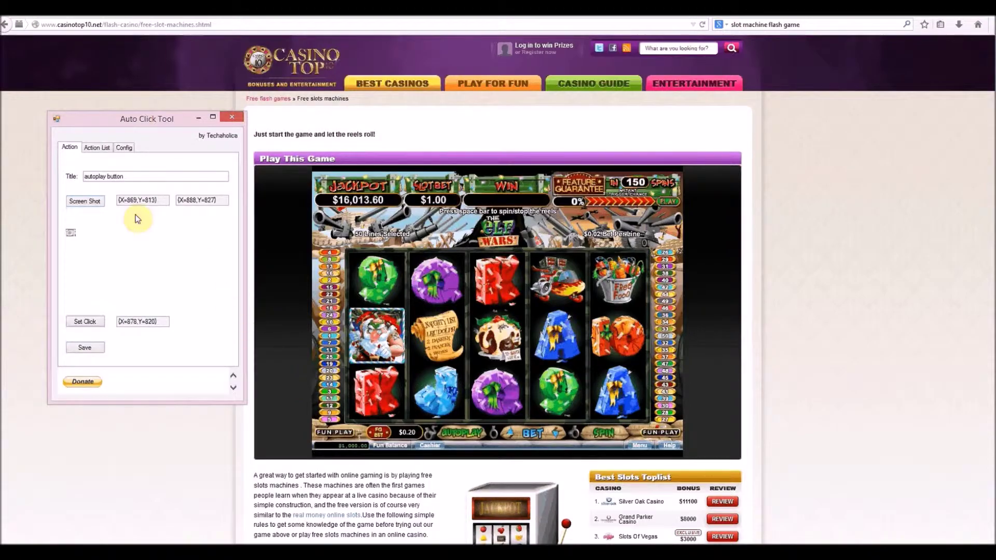
pyautogui.click(84, 201)
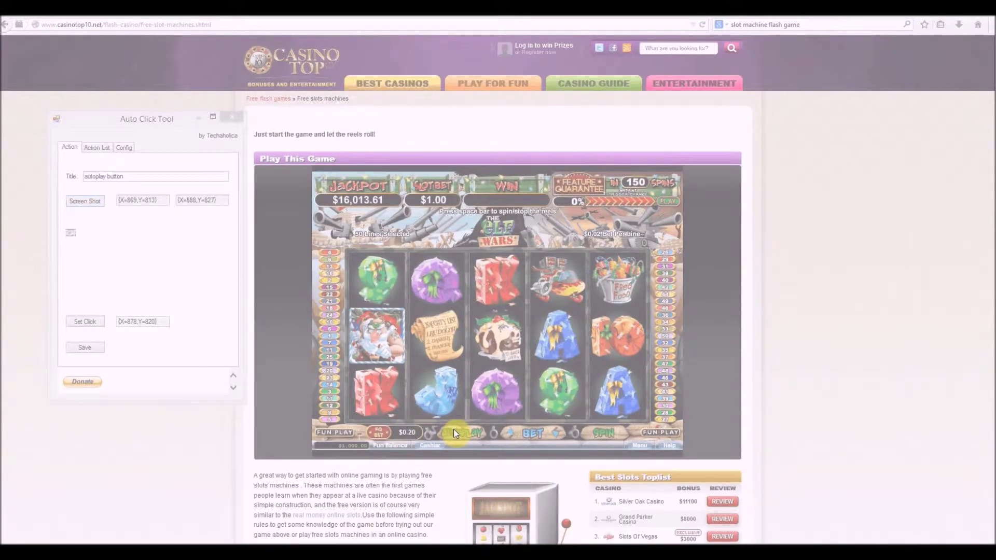
pyautogui.moveTo(462, 437); pyautogui.dragTo(464, 438)
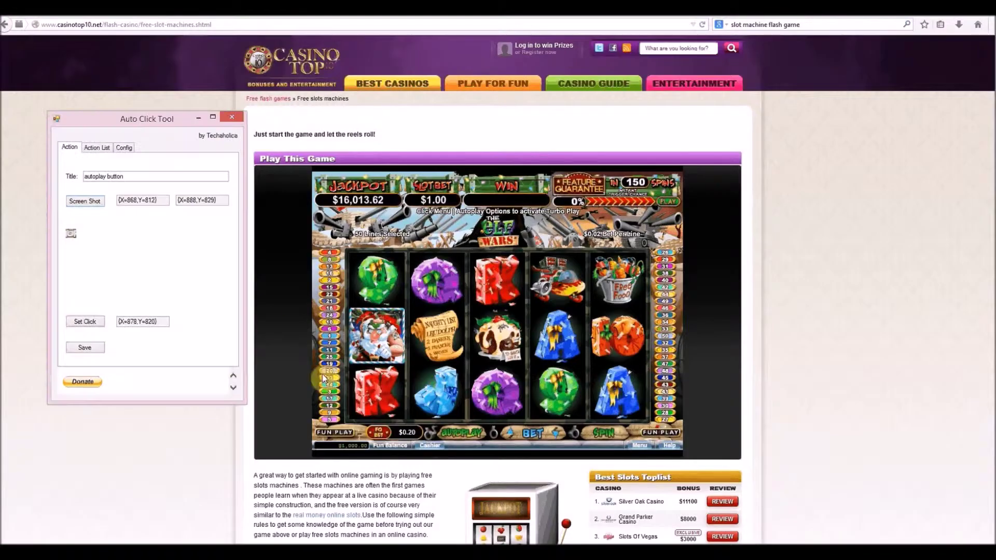
# Step: Set the "autoplay button" action's click point on the game's Autoplay button and save the action
pyautogui.click(85, 322)
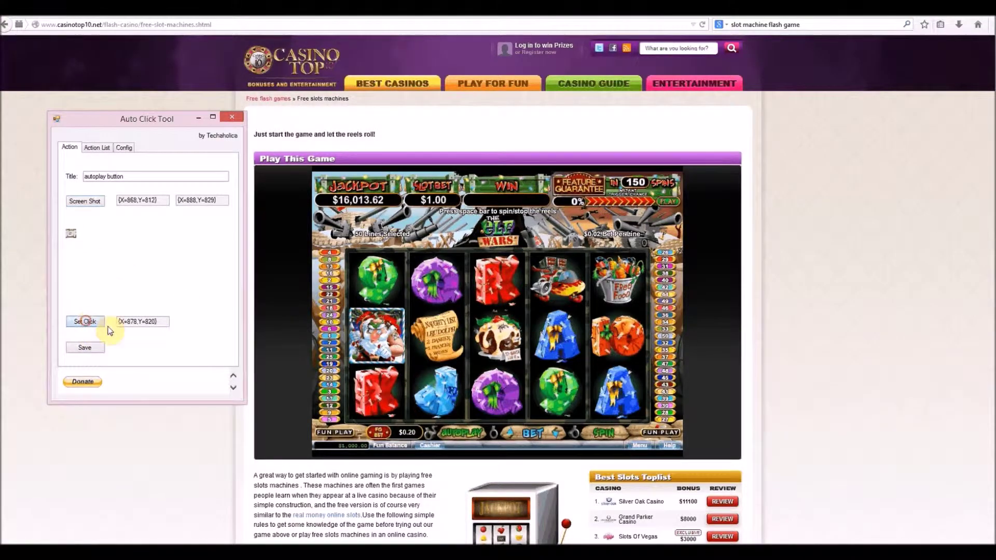
pyautogui.click(460, 435)
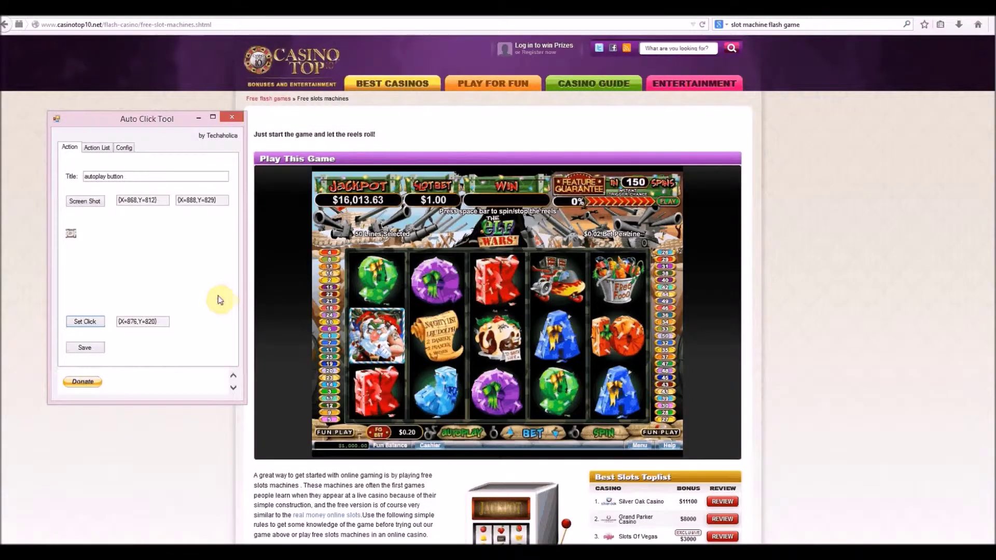
pyautogui.click(86, 347)
# Step: Open the game's autoplay options and start an action titled "turbo play" with a screenshot of the Turbo Play checkbox
pyautogui.click(466, 438)
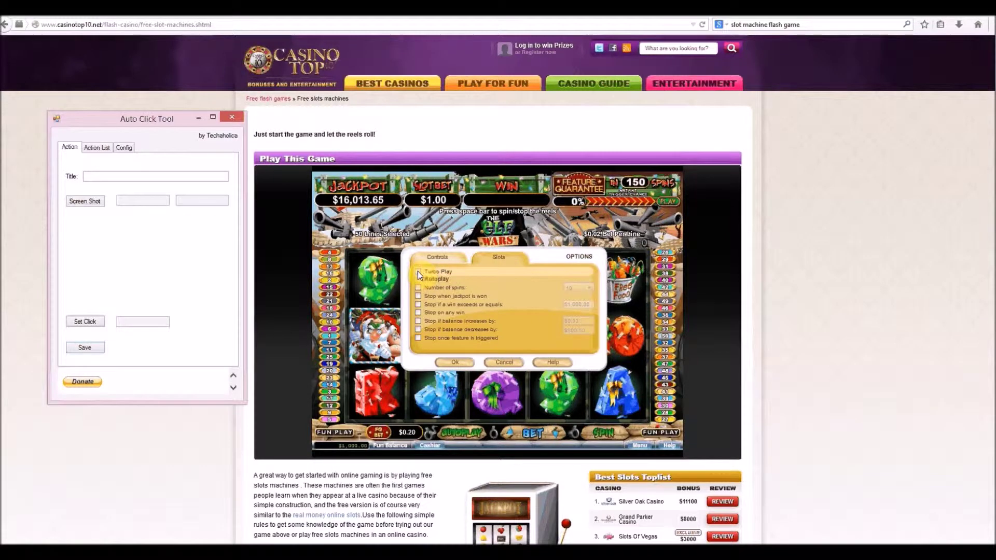
pyautogui.click(126, 178)
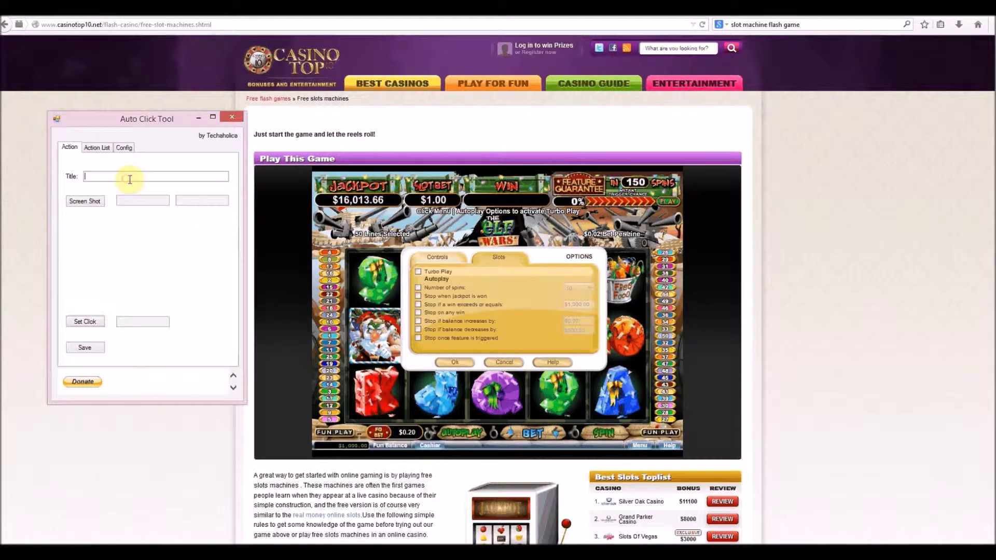
pyautogui.write('turbo play')
pyautogui.click(98, 202)
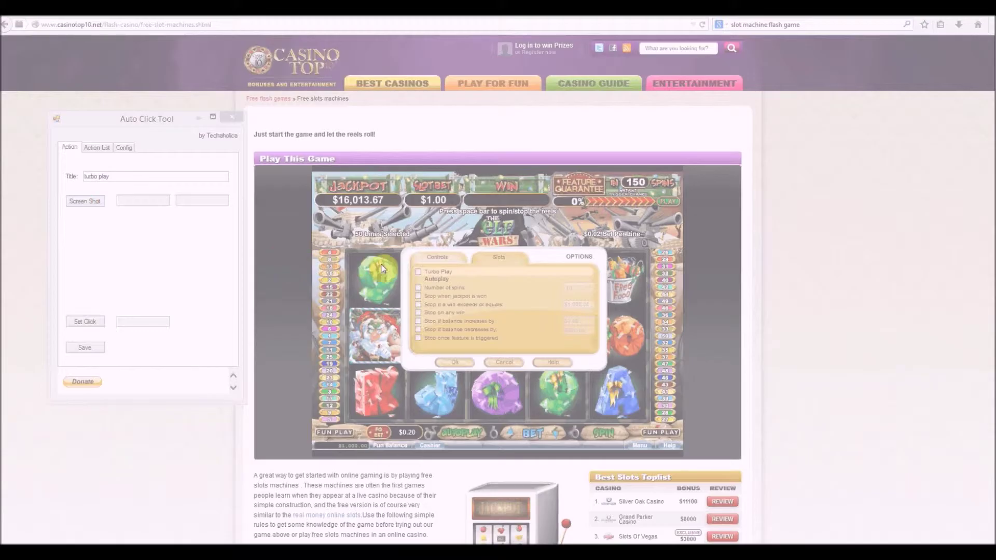
pyautogui.click(418, 275)
pyautogui.moveTo(415, 269); pyautogui.dragTo(419, 275)
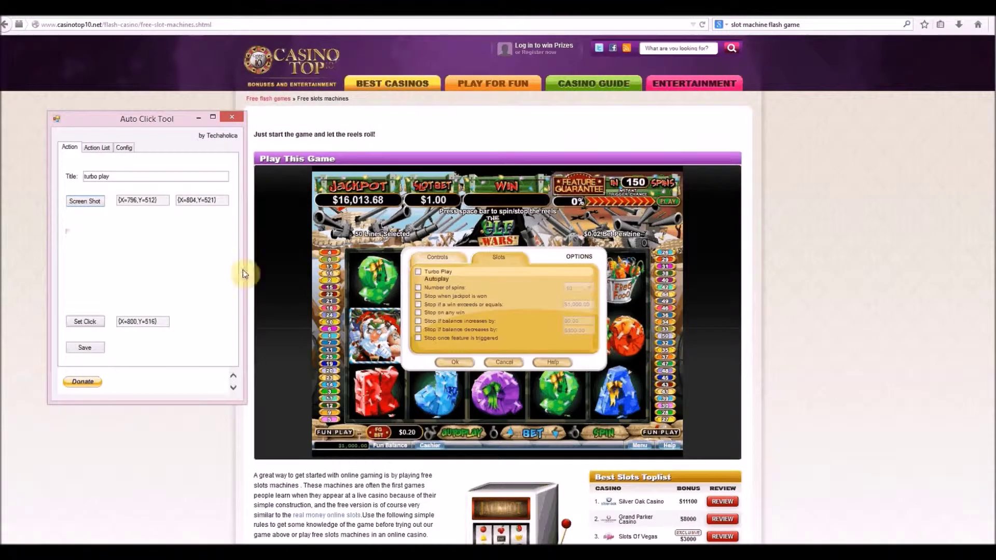
# Step: Set the "turbo play" action's click point on the game's Turbo Play checkbox and save the action
pyautogui.click(85, 321)
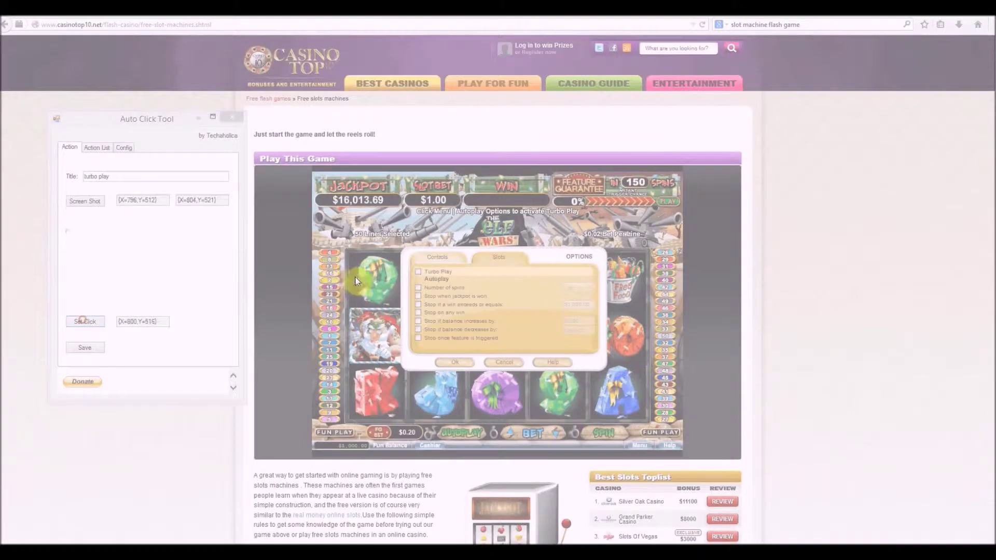
pyautogui.click(417, 272)
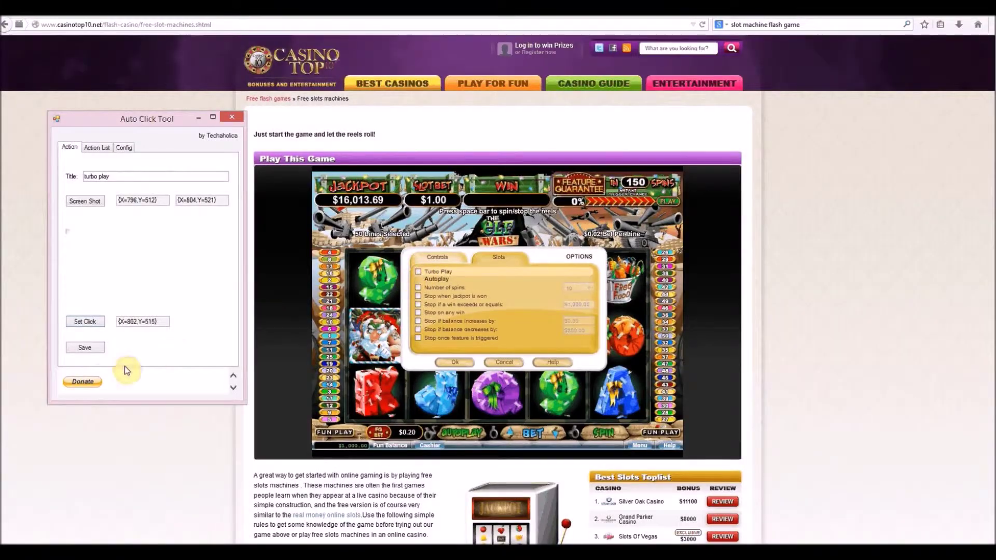
pyautogui.click(86, 349)
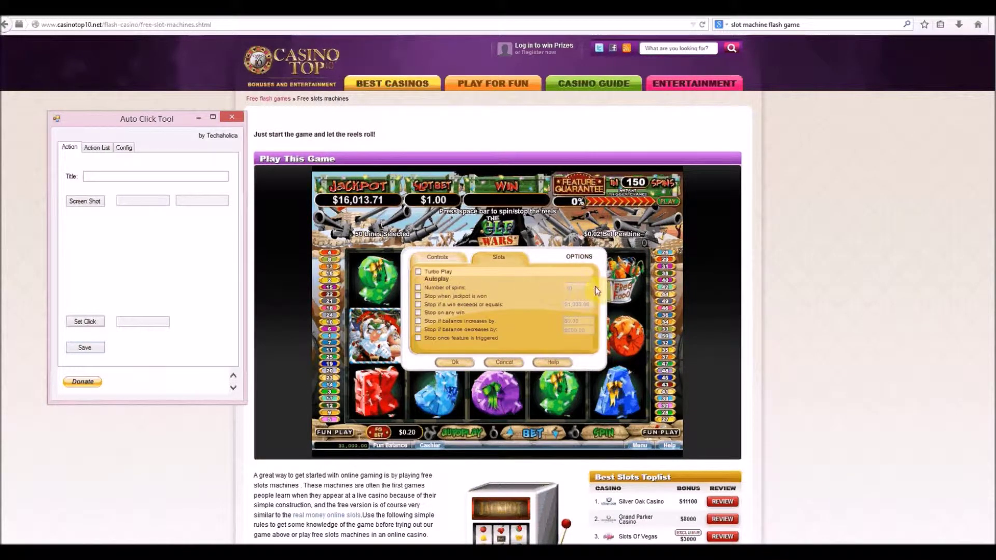
# Step: Create an action titled "number of spins" with a screenshot of the Number of spins checkbox and its click point on that checkbox
pyautogui.click(101, 175)
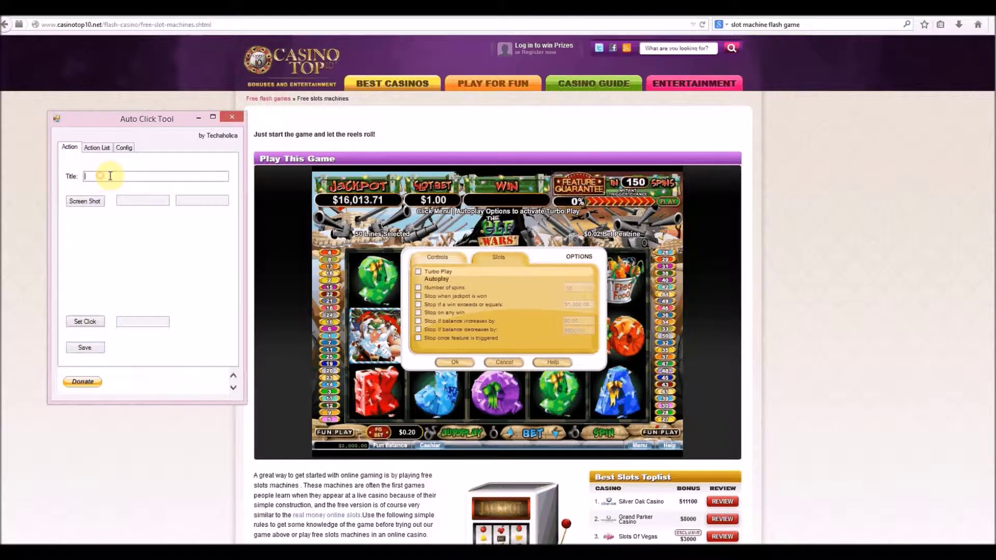
pyautogui.write('number of spins')
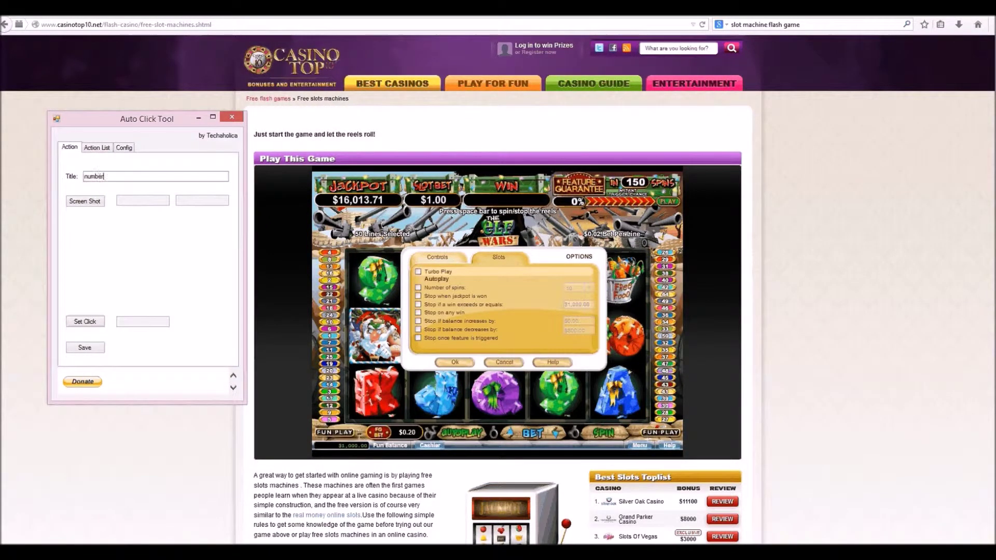
pyautogui.click(94, 202)
pyautogui.click(415, 289)
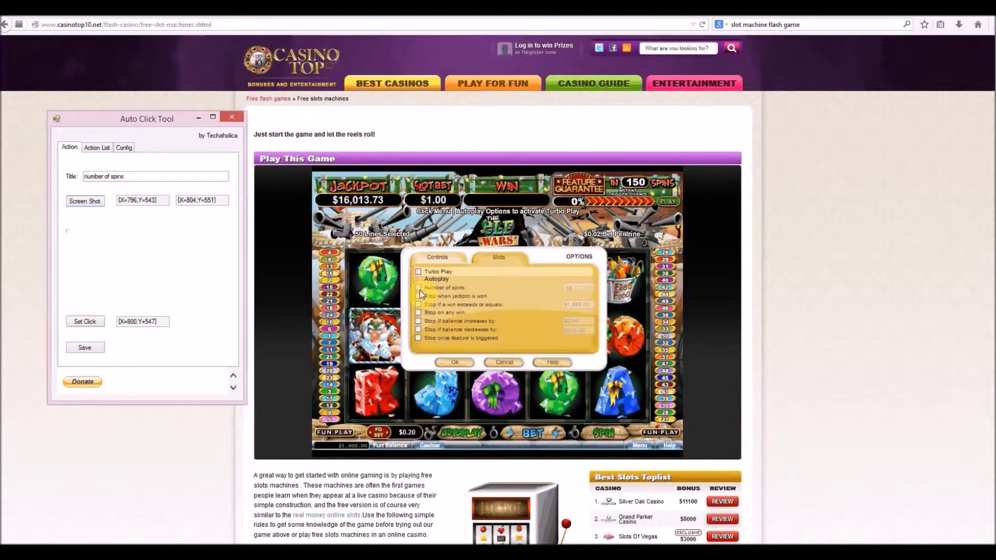
pyautogui.click(86, 348)
pyautogui.click(91, 330)
pyautogui.click(418, 288)
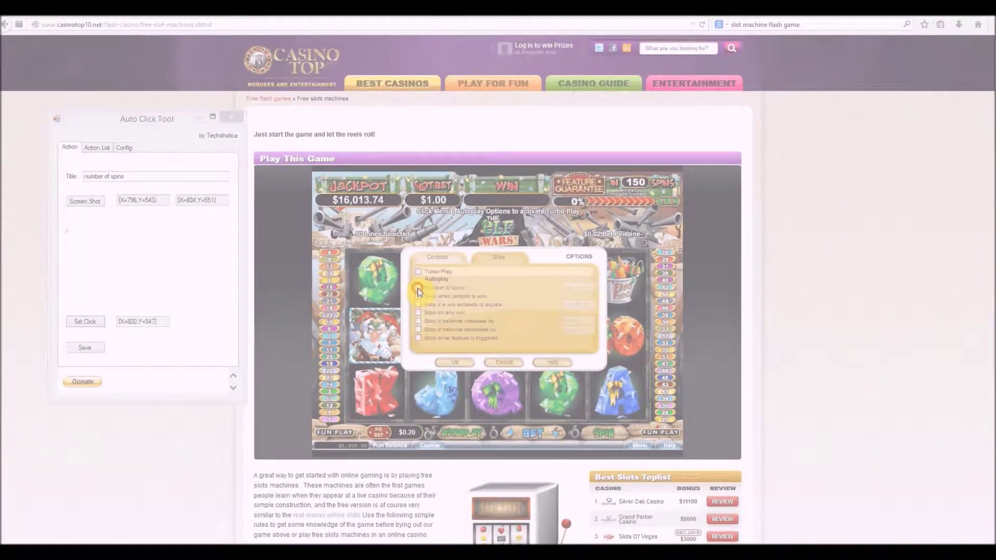
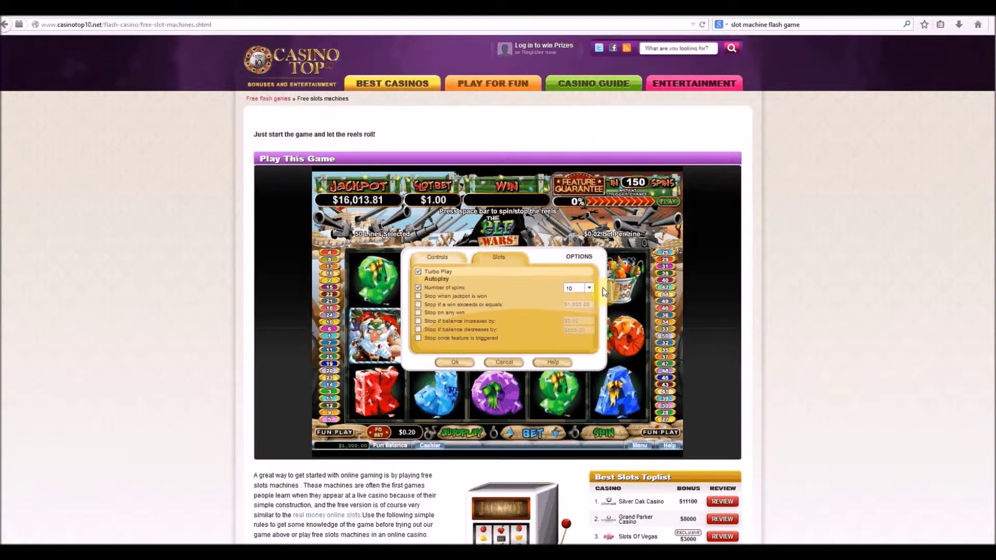
# Step: View the game's list of spin counts and save the "drop down set spins" action
pyautogui.click(590, 288)
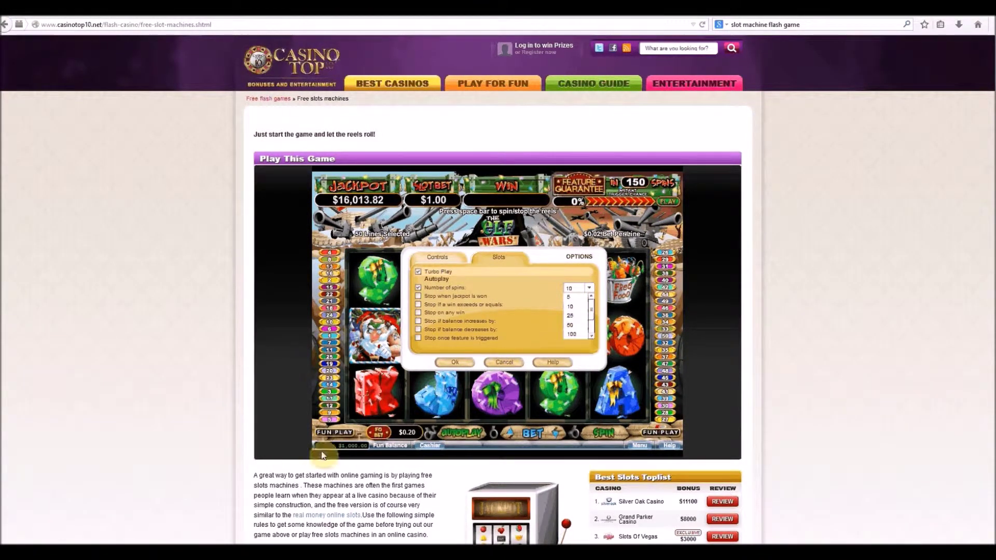
pyautogui.hotkey('alt', 'Tab')
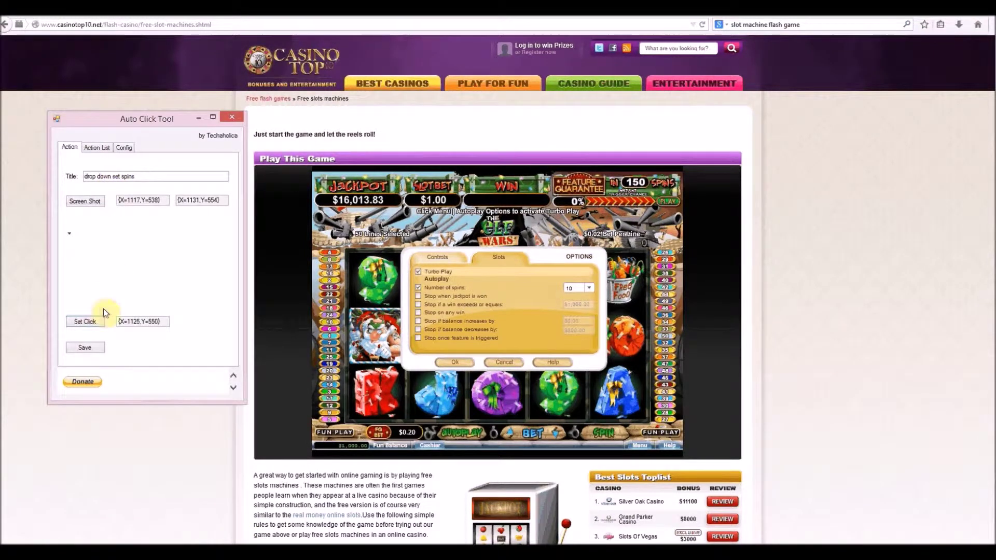
pyautogui.click(95, 347)
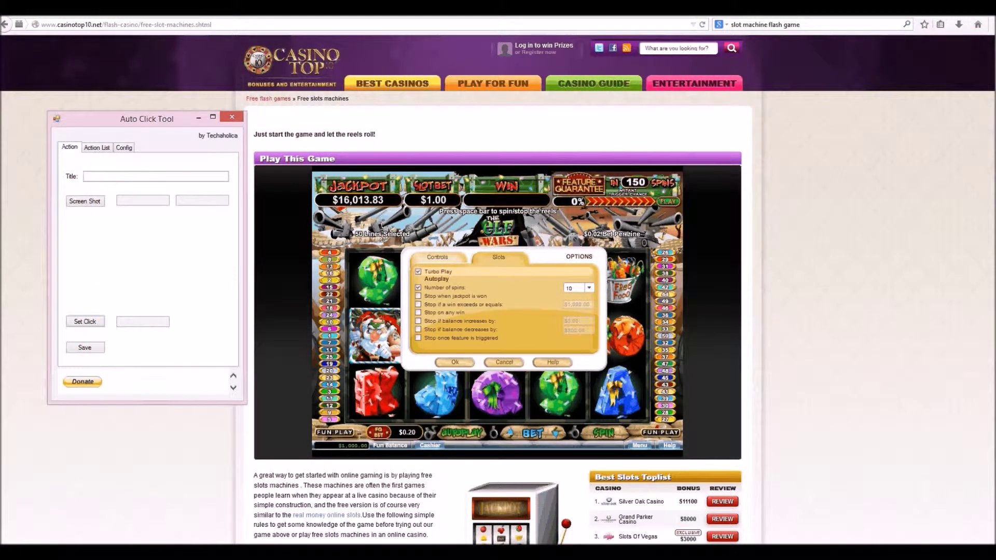
# Step: Start an action titled "100 spins" with a screenshot of the value in the game's Number of spins field
pyautogui.click(96, 176)
pyautogui.write('100 spins')
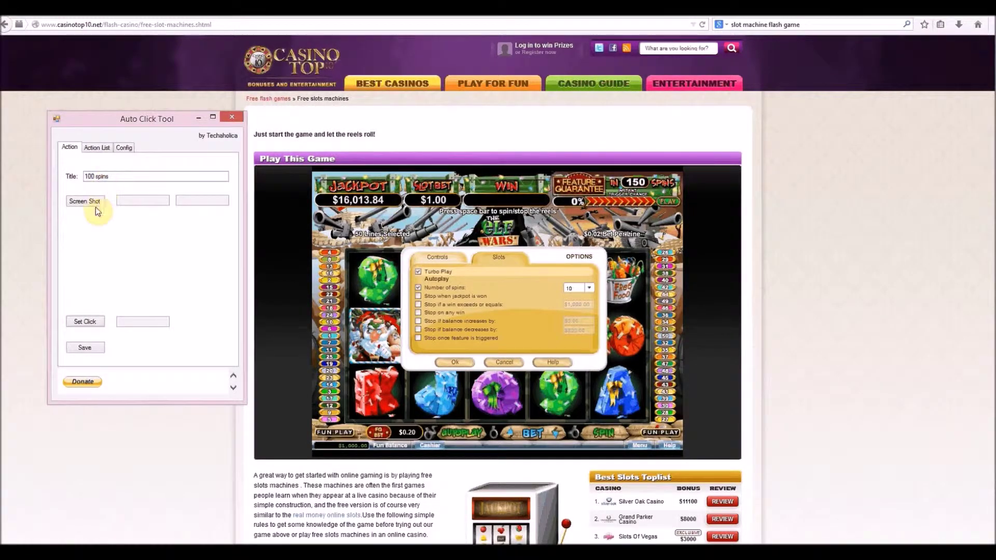
pyautogui.click(84, 203)
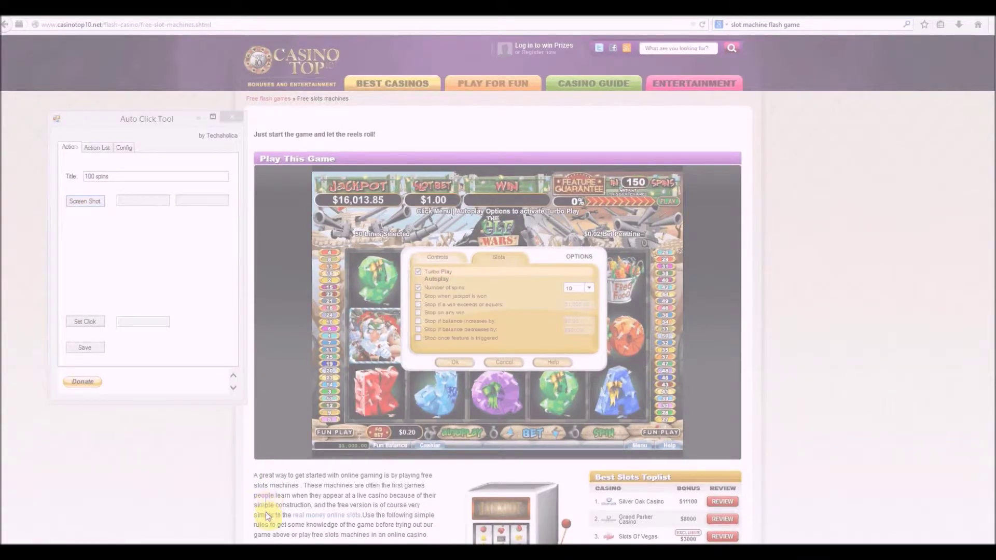
pyautogui.moveTo(558, 278); pyautogui.dragTo(572, 292)
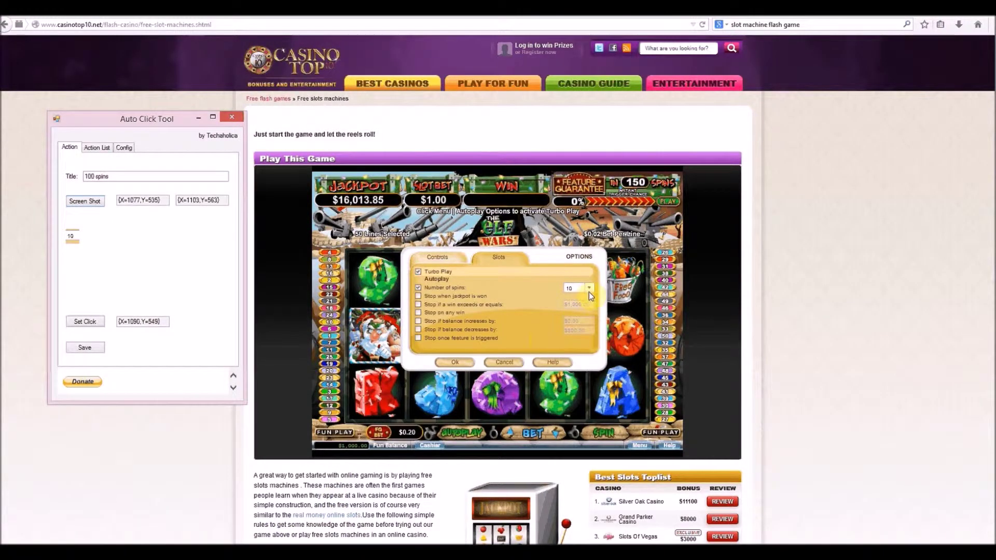
# Step: Check whether the game's expanded list of spin counts stays open when switching back to Auto Click Tool
pyautogui.click(589, 290)
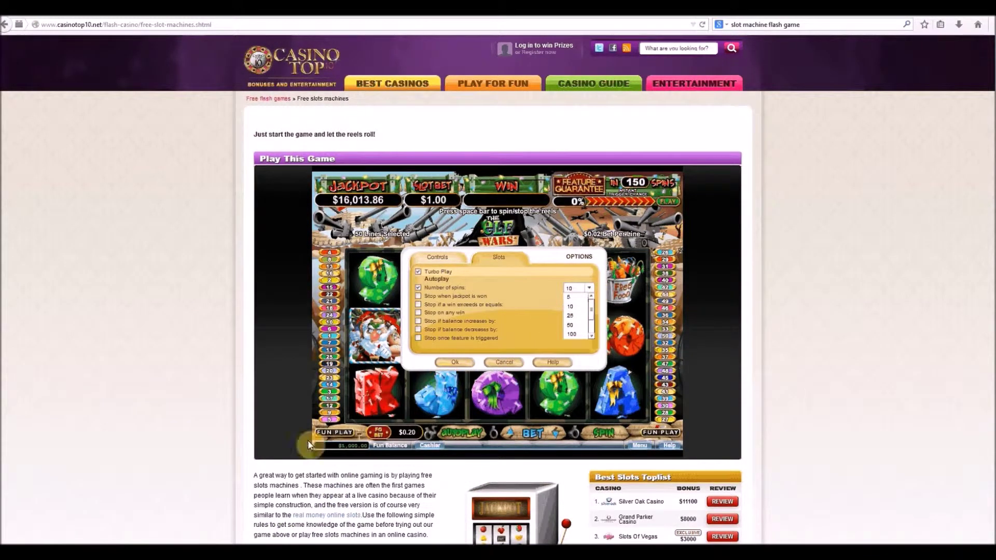
pyautogui.hotkey('alt', 'Tab')
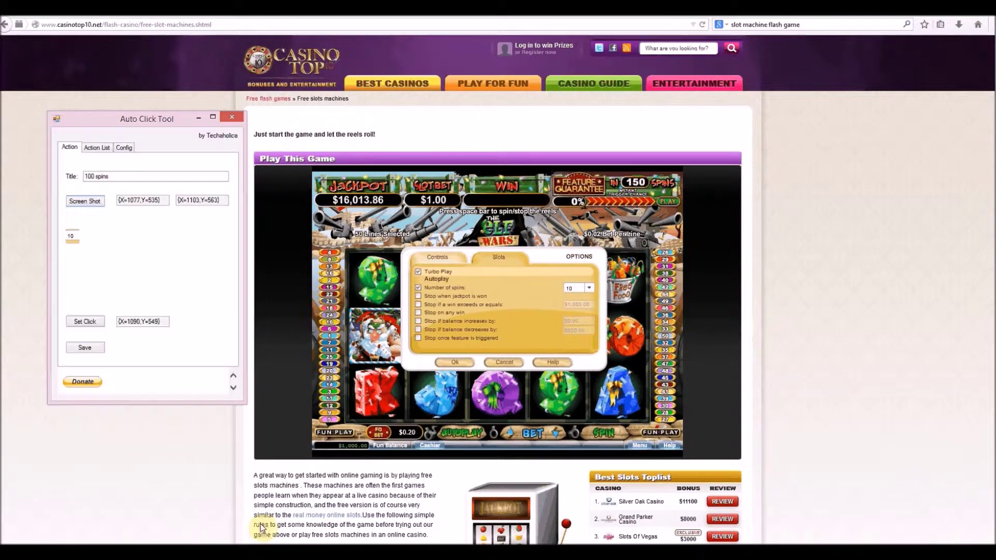
pyautogui.click(592, 289)
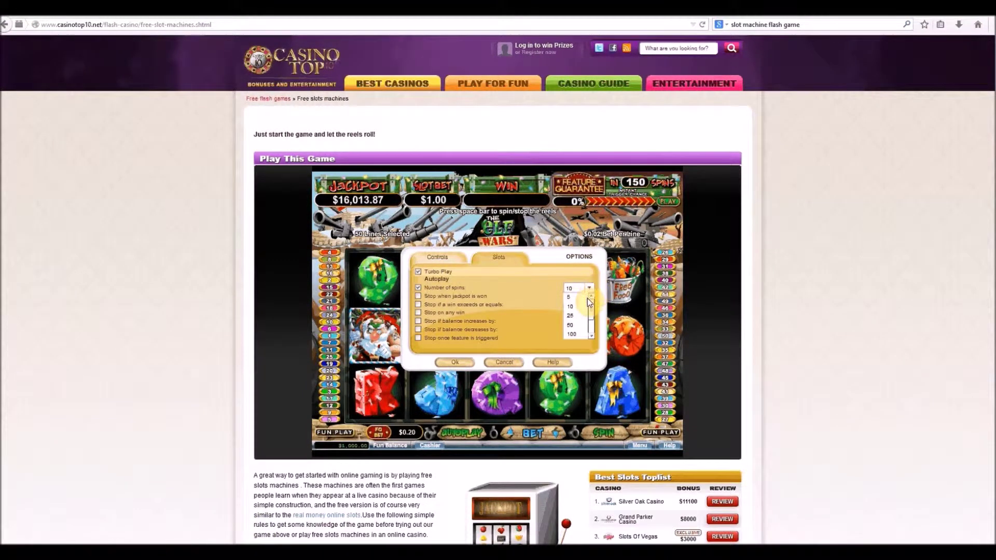
pyautogui.hotkey('alt', 'Tab')
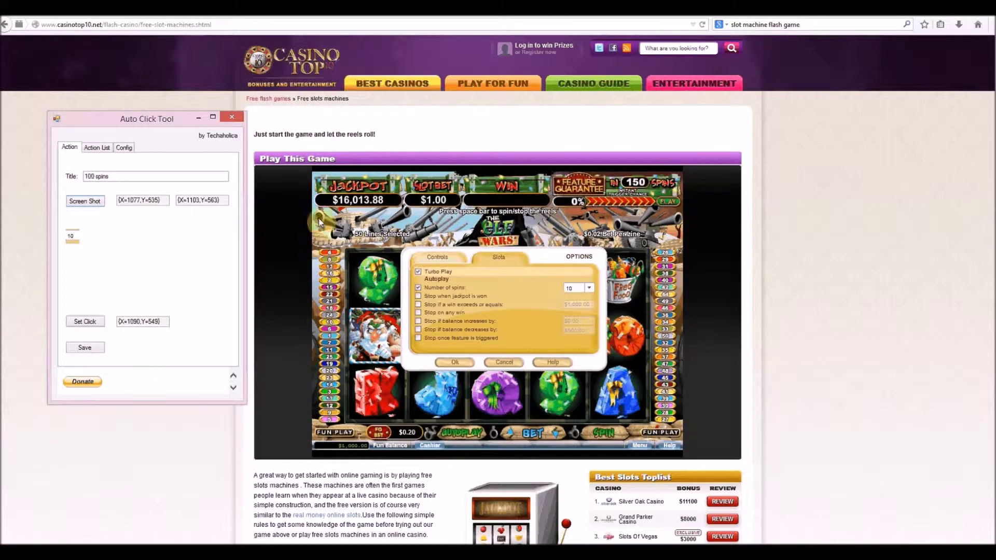
# Step: Remove the "100 spins" action from the action list
pyautogui.moveTo(80, 177); pyautogui.dragTo(111, 176)
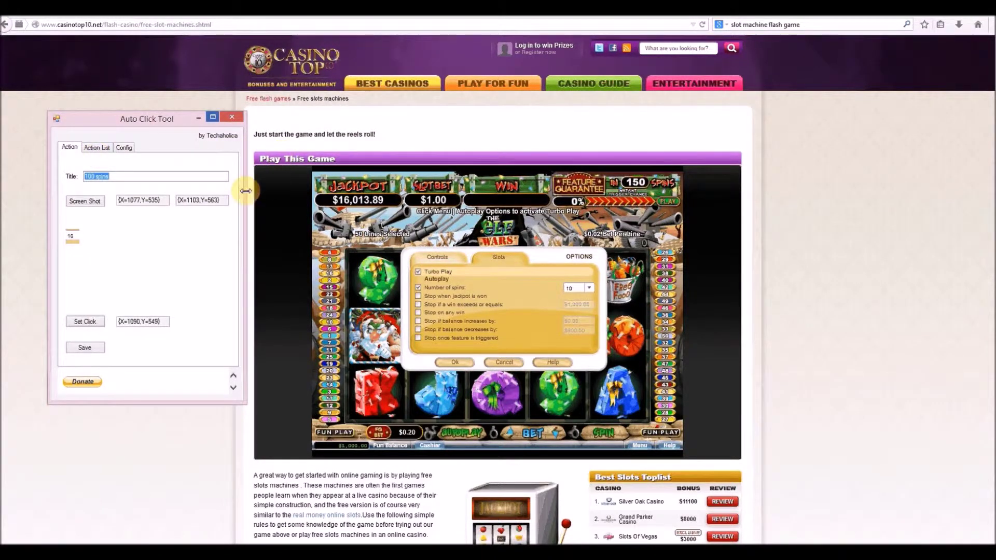
pyautogui.click(98, 149)
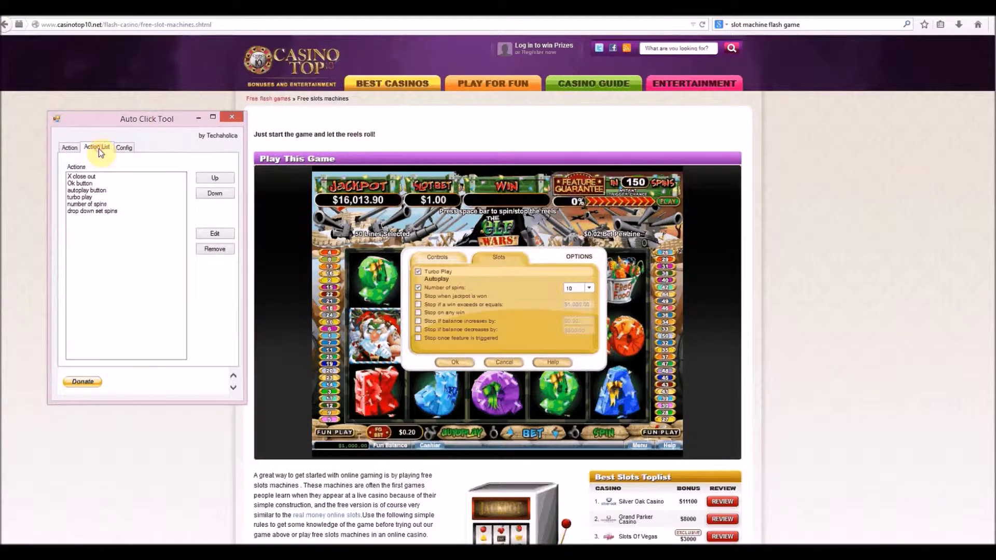
pyautogui.click(69, 147)
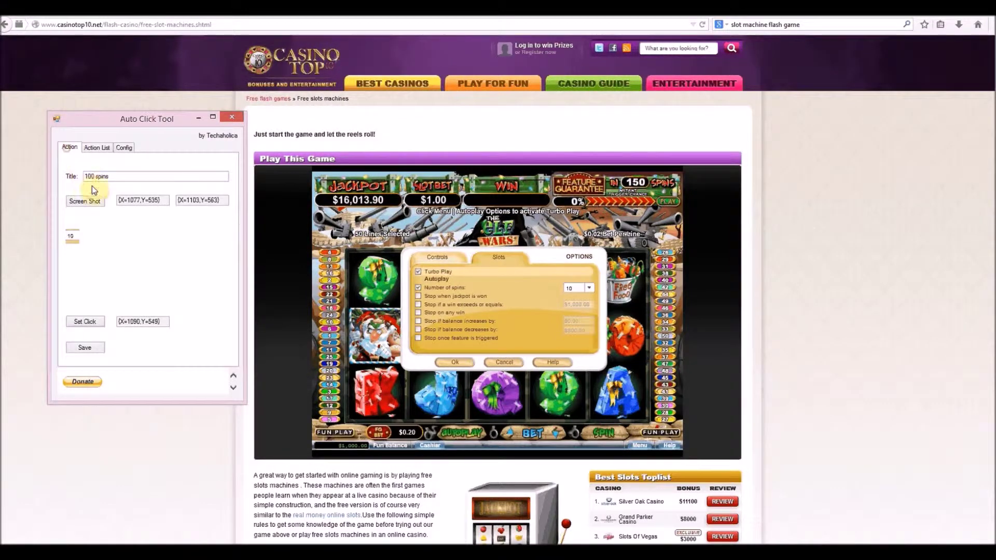
pyautogui.click(96, 148)
pyautogui.click(83, 219)
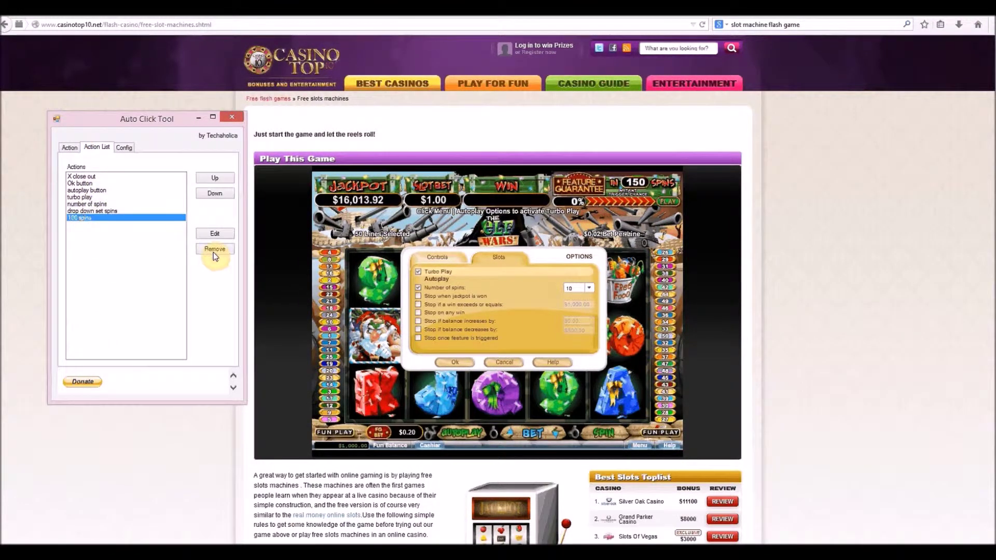
pyautogui.click(213, 251)
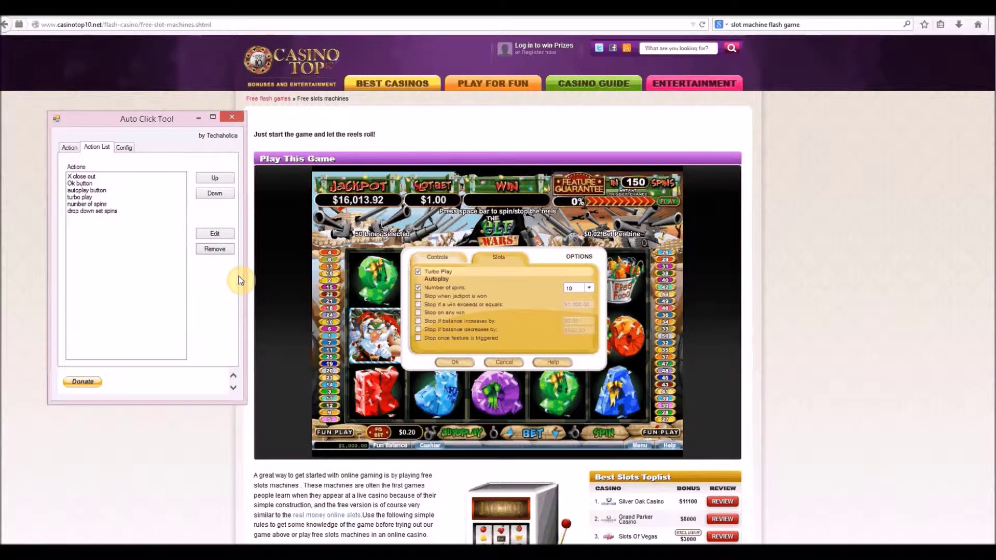
# Step: Start an action titled "Ok button auto play" with a screenshot of the Ok label in the game's autoplay options
pyautogui.click(69, 147)
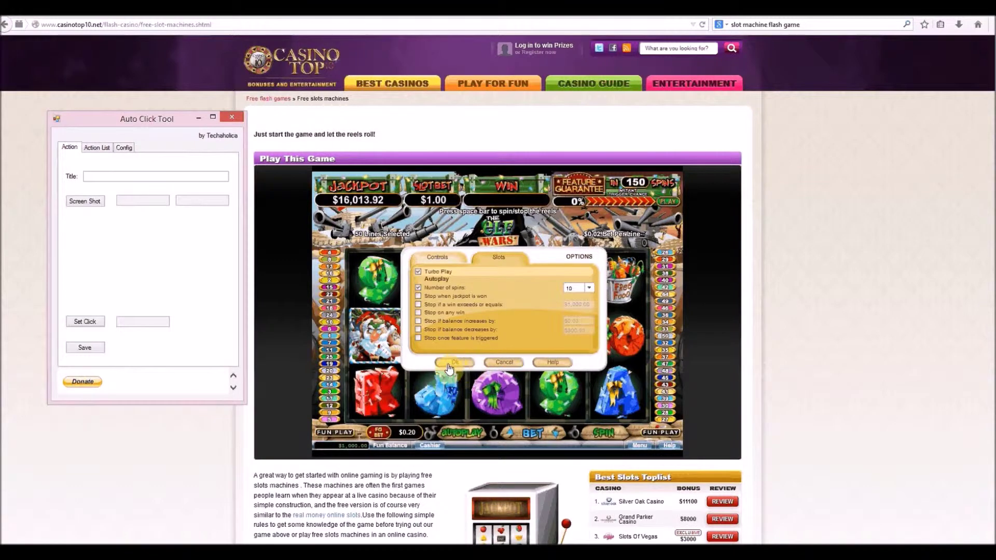
pyautogui.click(155, 177)
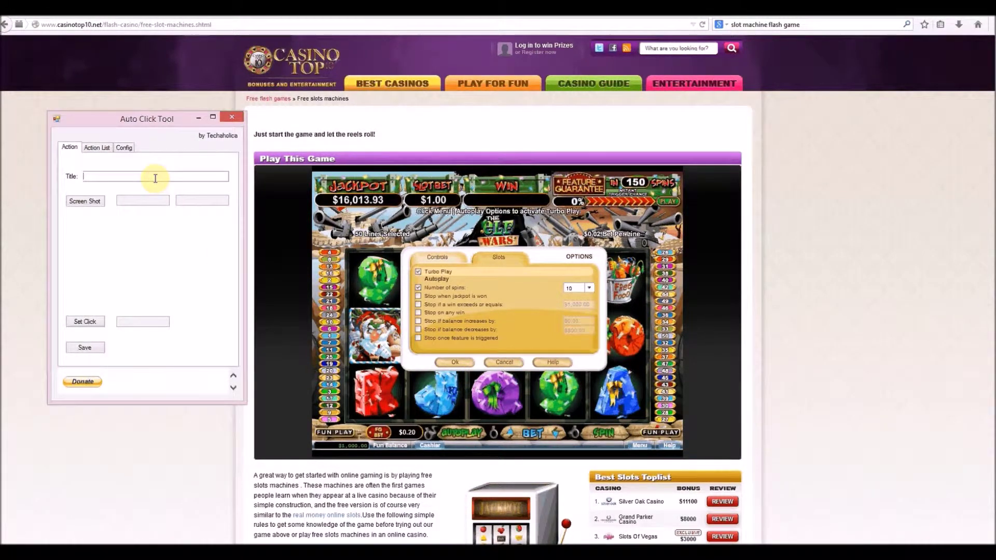
pyautogui.write('O')
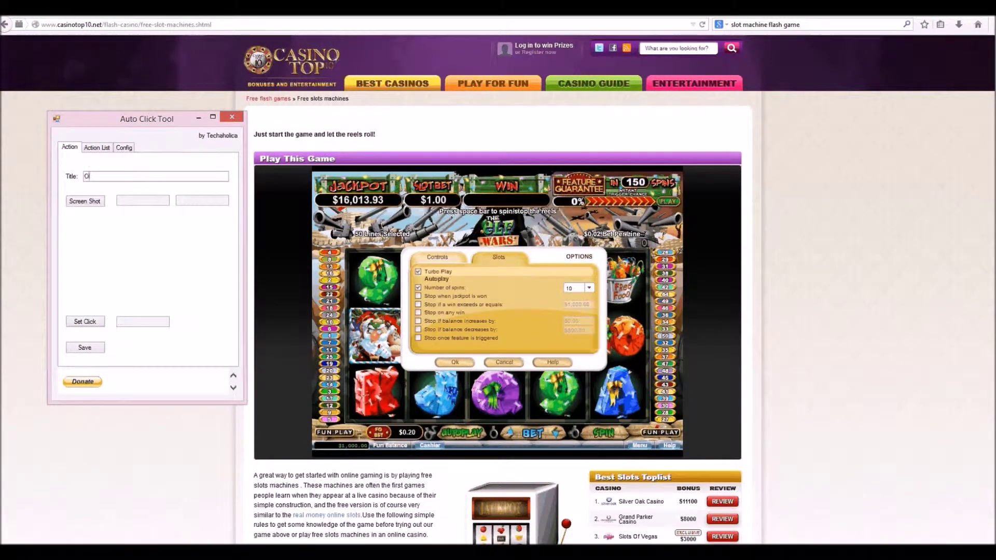
pyautogui.write('k button')
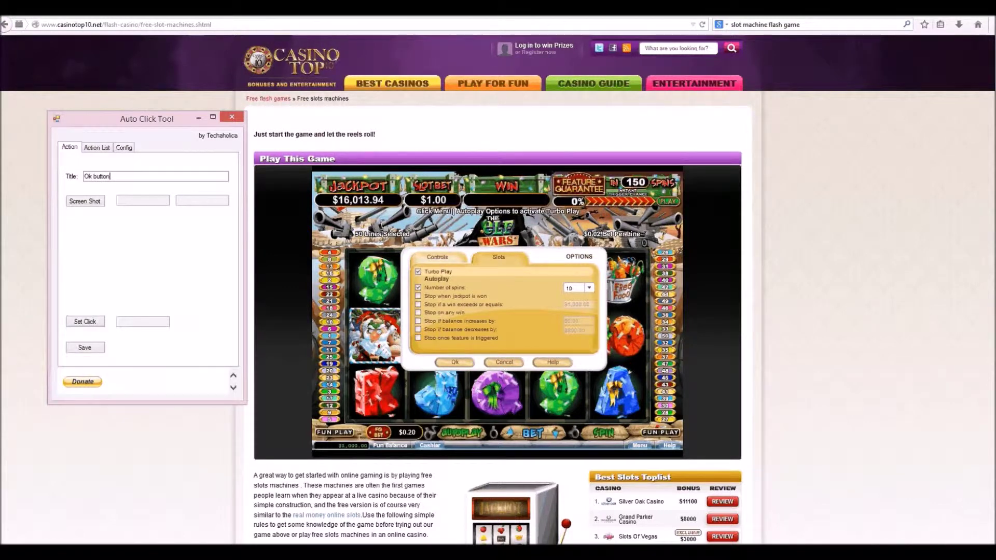
pyautogui.write(' auto play')
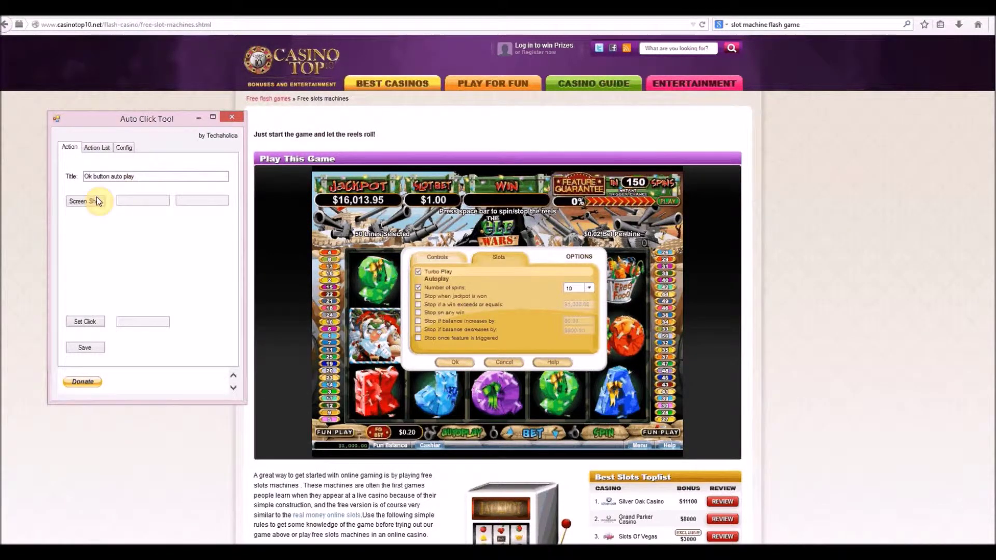
pyautogui.click(87, 201)
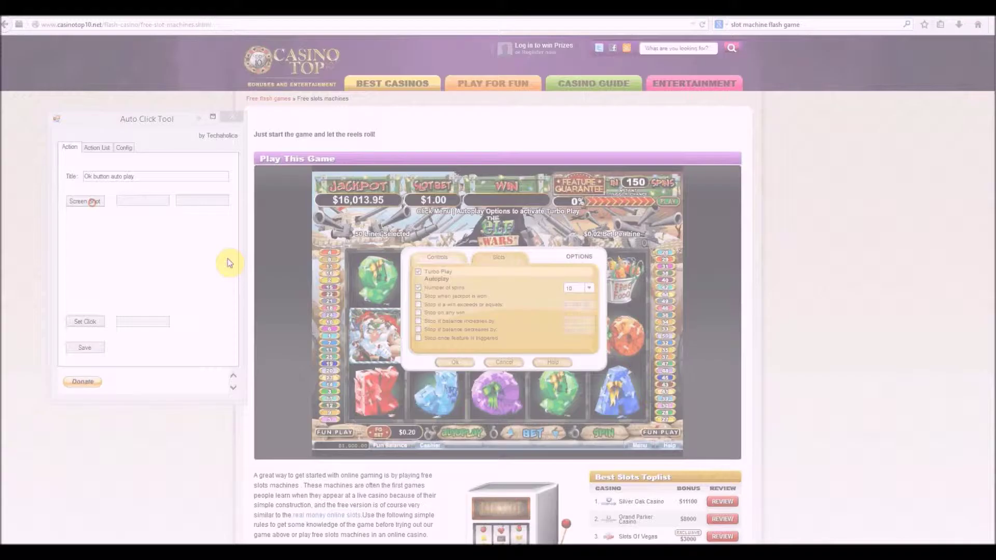
pyautogui.moveTo(449, 361); pyautogui.dragTo(460, 366)
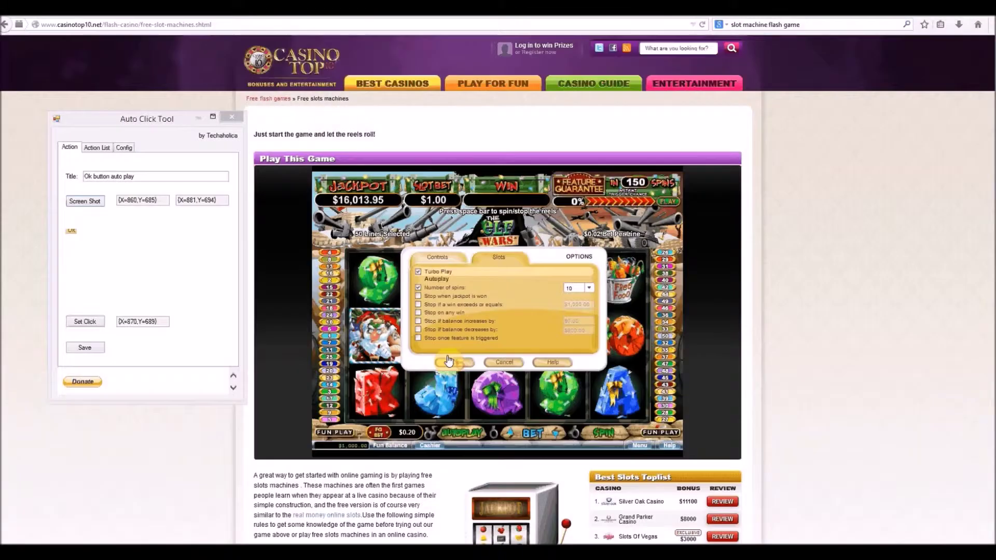
# Step: Set the "Ok button auto play" action's click point on the autoplay options' Ok button and save the action
pyautogui.click(86, 321)
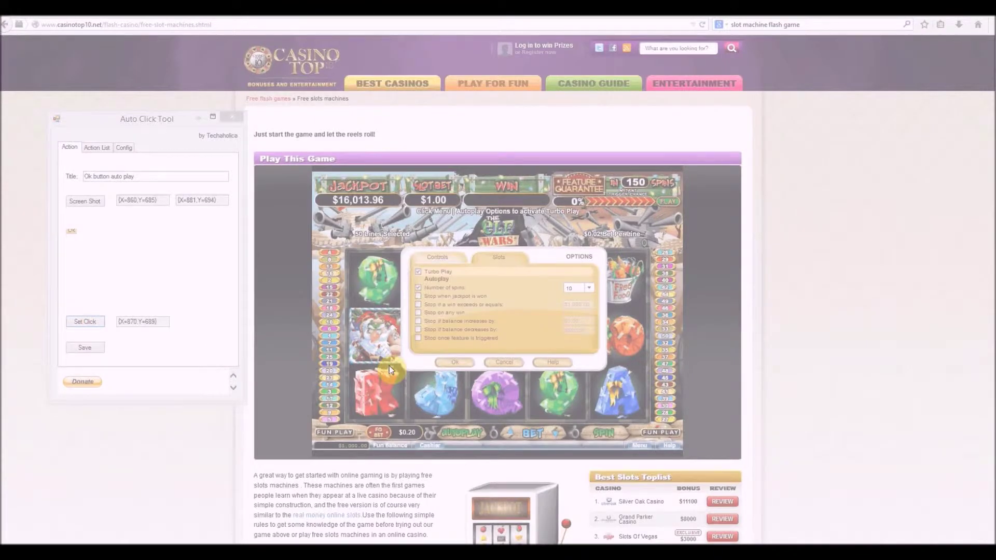
pyautogui.click(455, 362)
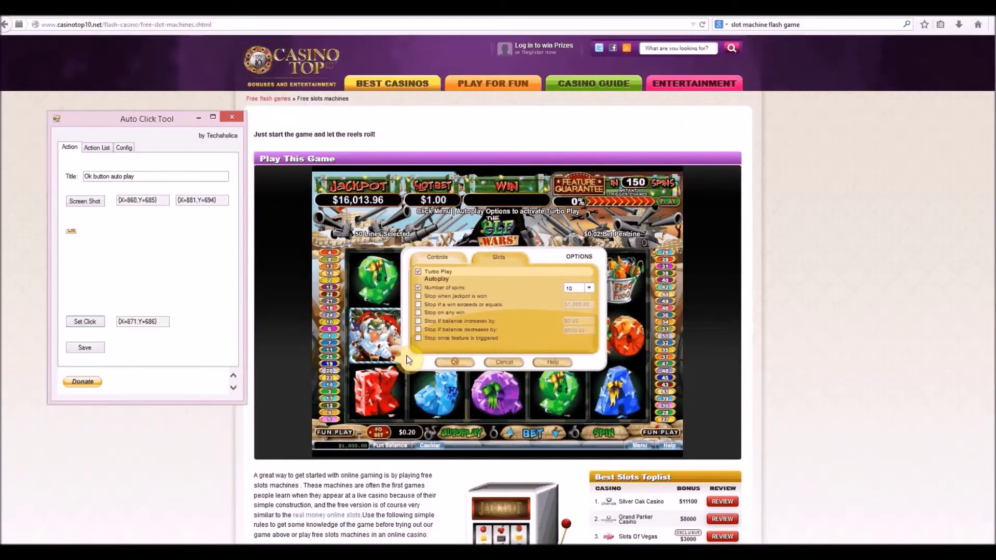
pyautogui.click(91, 347)
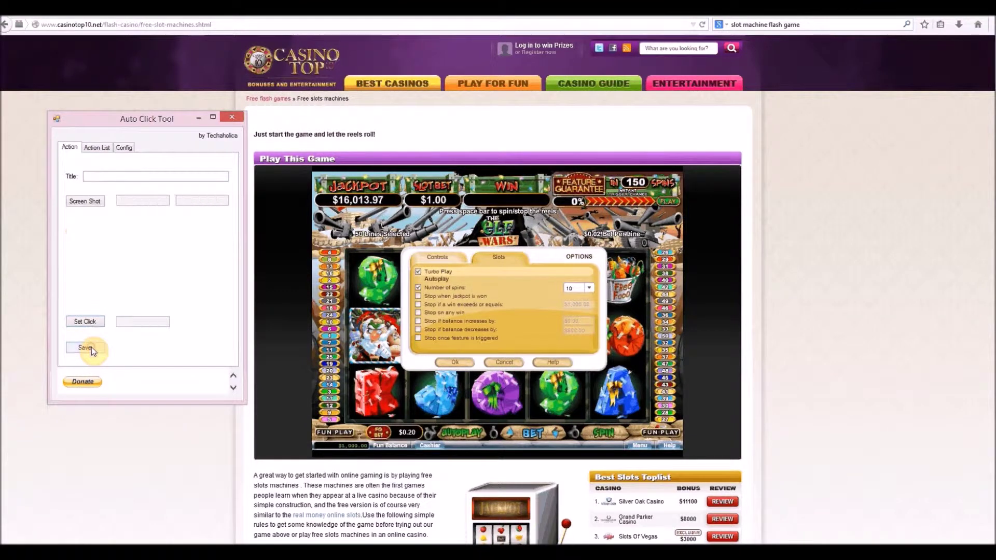
# Step: Accept the game's autoplay options to start the automatic spins and stop autoplay partway through
pyautogui.click(461, 365)
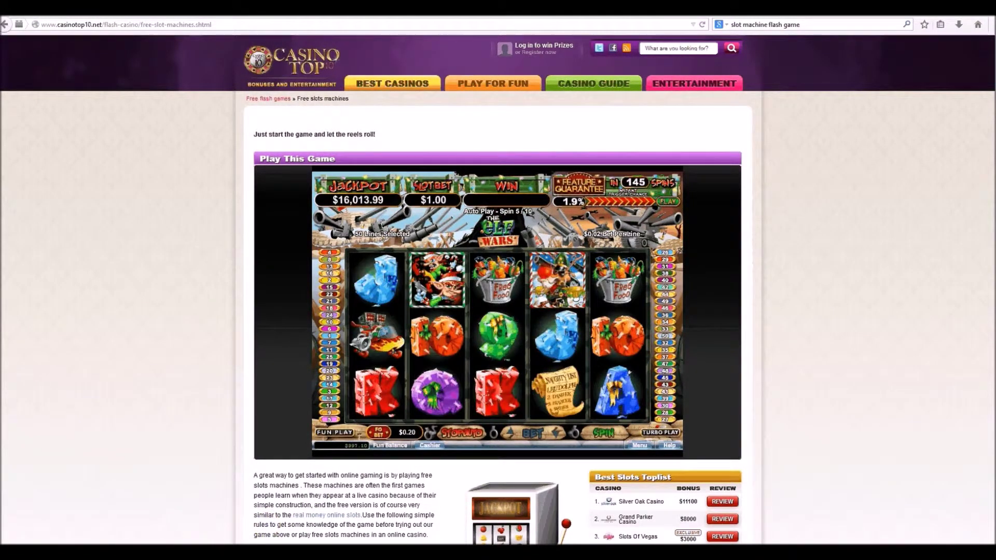
pyautogui.click(469, 432)
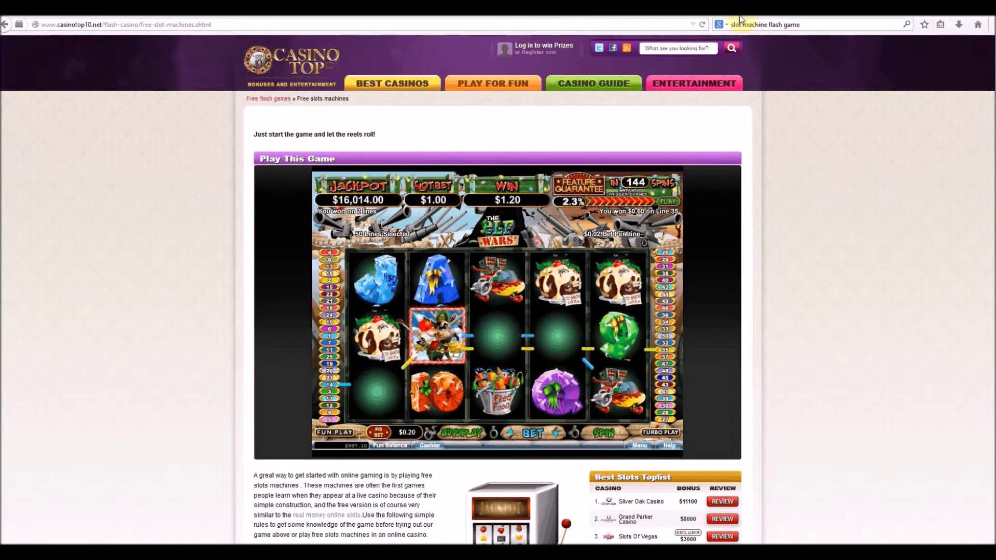
# Step: Reload the free slot machine page to restart the game and switch back to Auto Click Tool
pyautogui.click(589, 23)
pyautogui.press('Return')
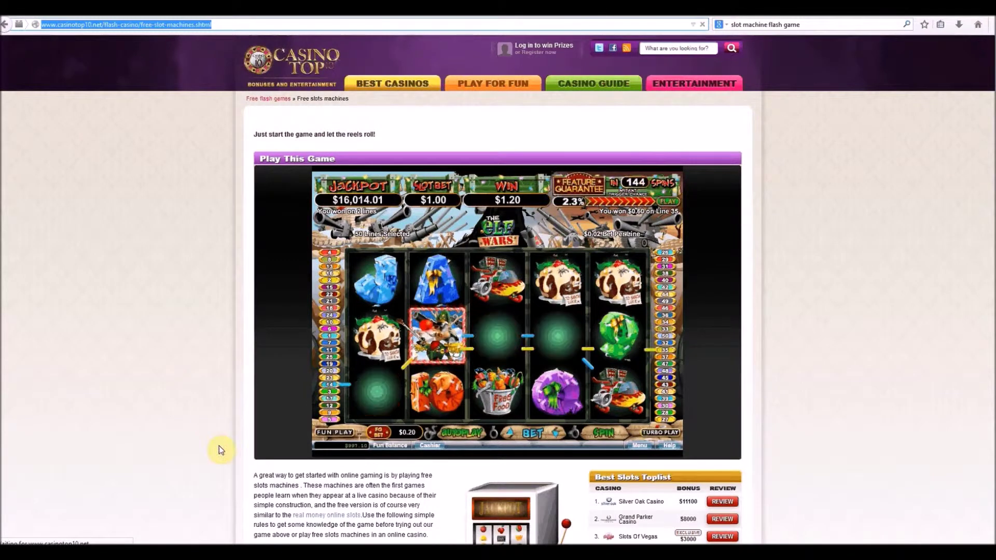
pyautogui.hotkey('alt', 'Tab')
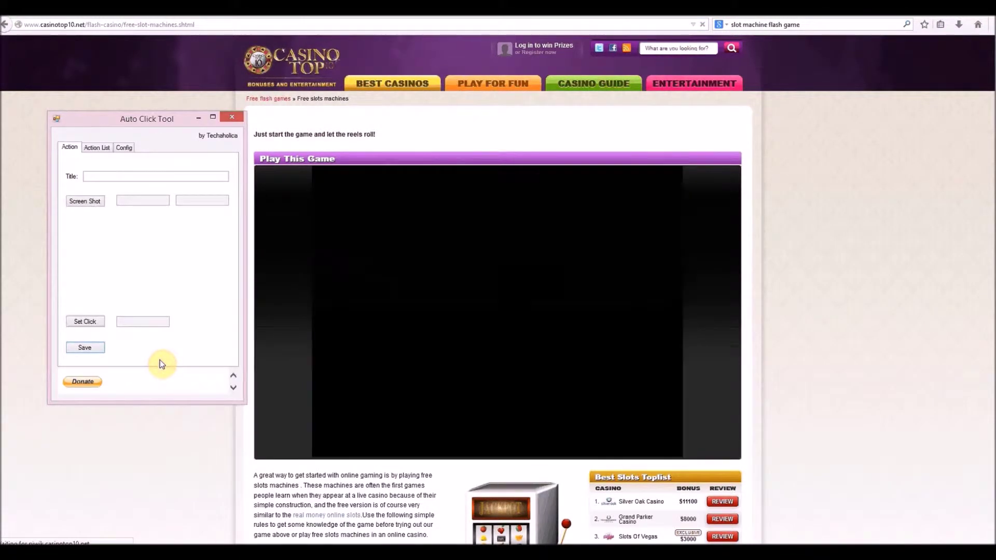
# Step: Review the saved actions in the action list, including "autoplay button", and compare them with the empty action form
pyautogui.moveTo(99, 147); pyautogui.dragTo(111, 181)
pyautogui.click(111, 177)
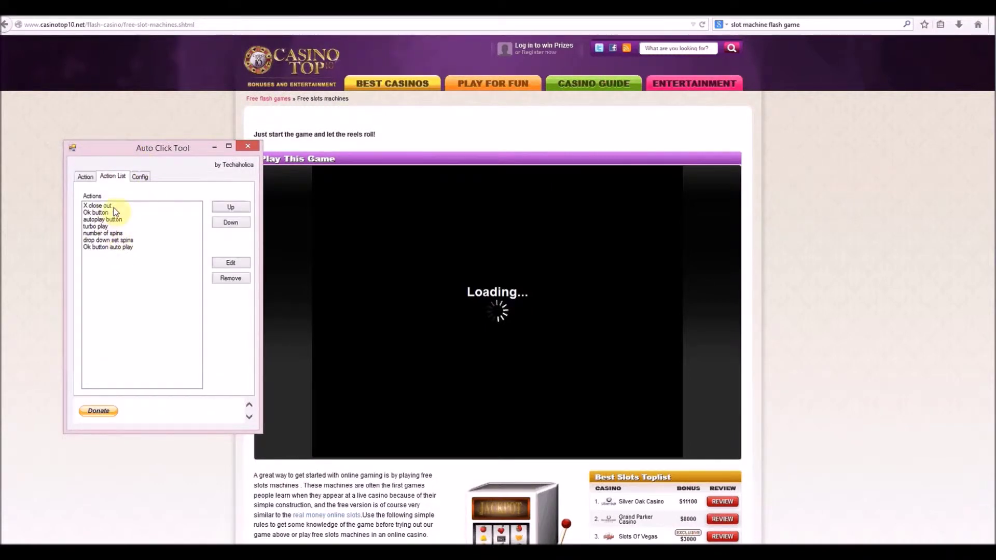
pyautogui.click(117, 222)
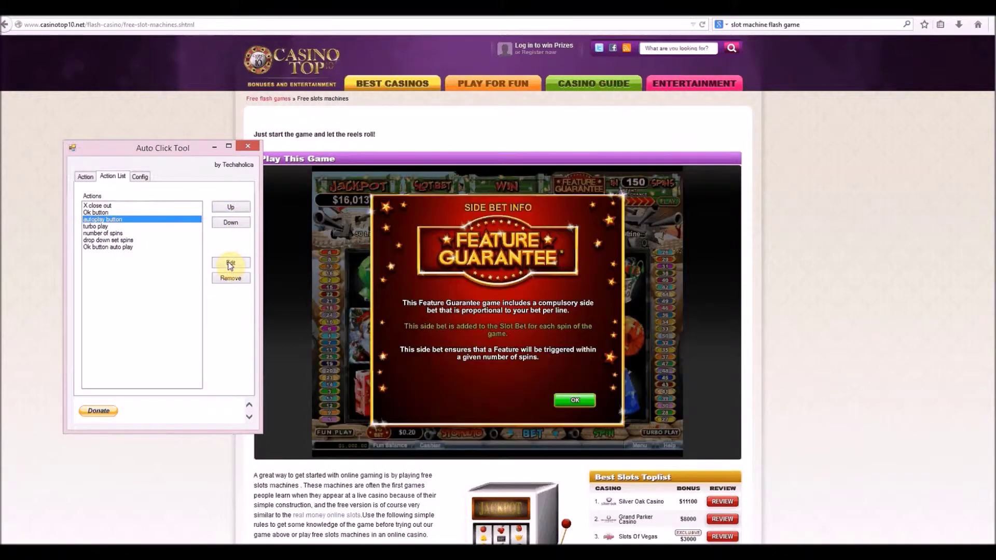
pyautogui.click(85, 177)
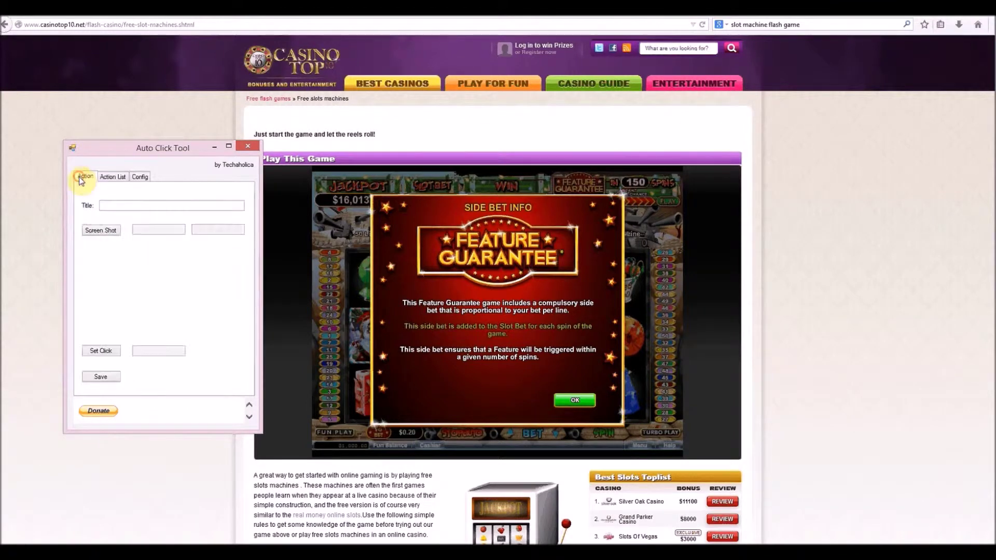
pyautogui.click(129, 204)
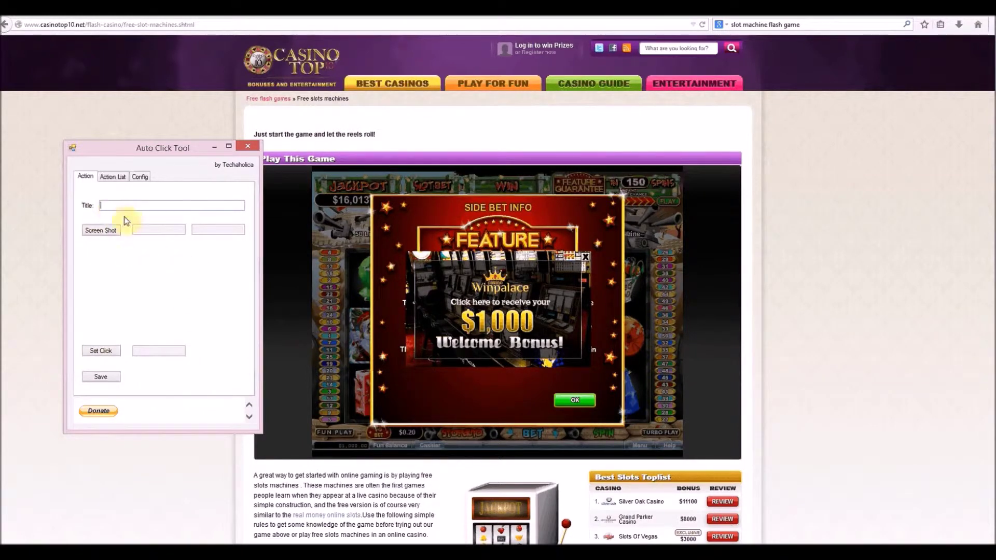
pyautogui.click(112, 177)
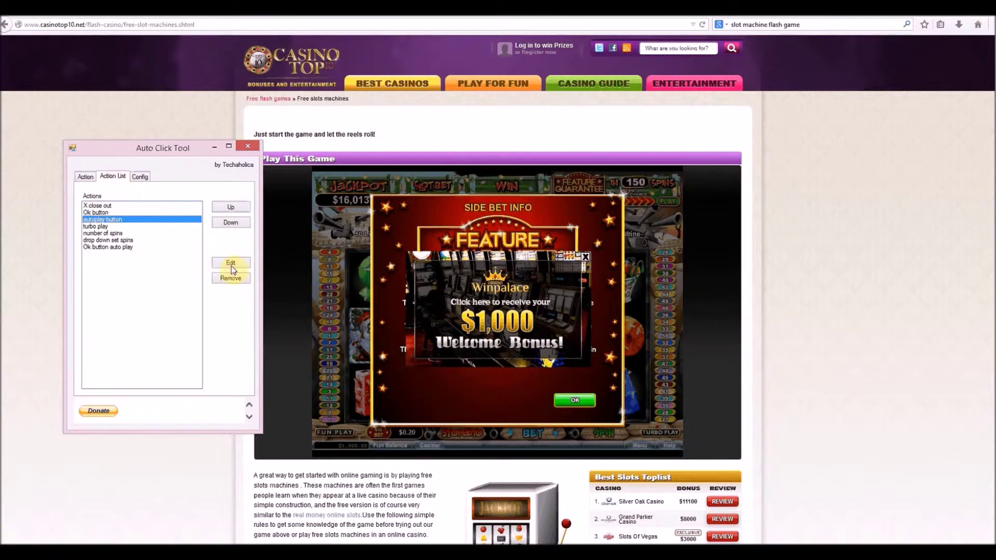
pyautogui.click(92, 179)
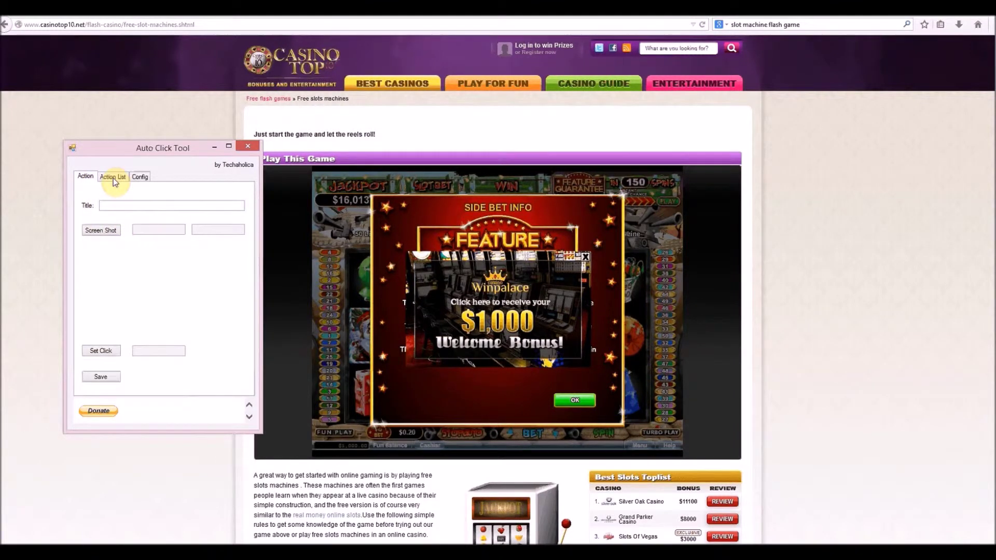
# Step: Set the configuration's save location to C:\Temp\flash\, using File Explorer to check the folder path
pyautogui.click(143, 177)
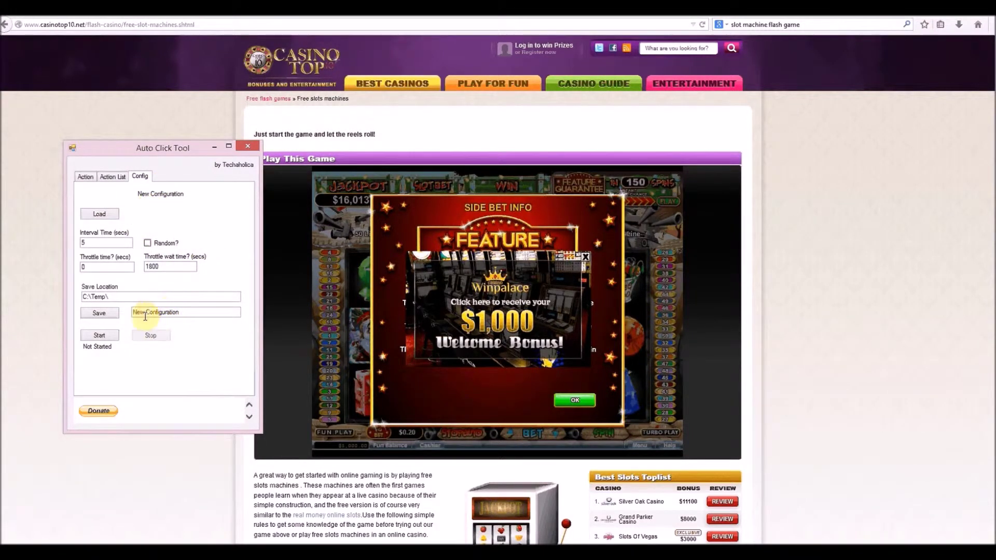
pyautogui.click(114, 295)
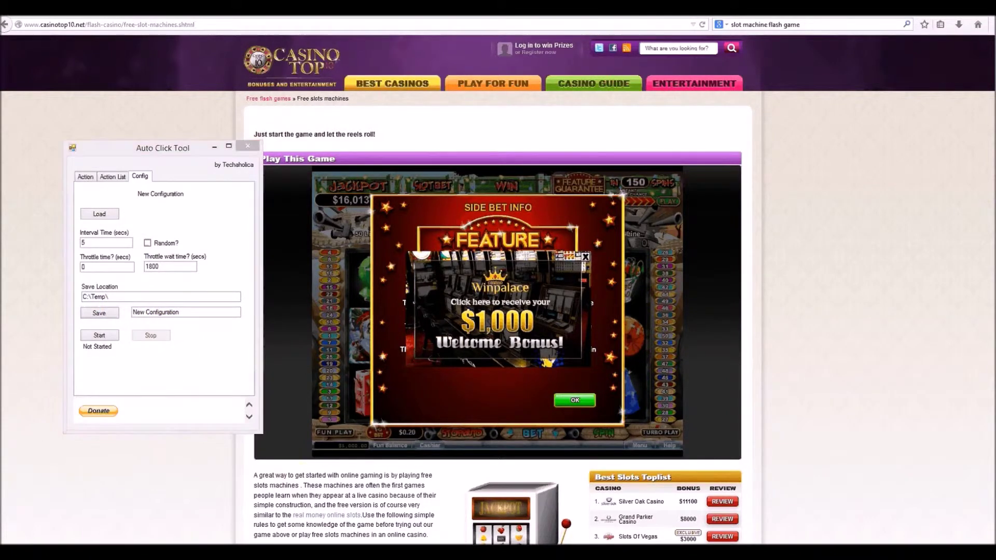
pyautogui.hotkey('alt', 'Tab')
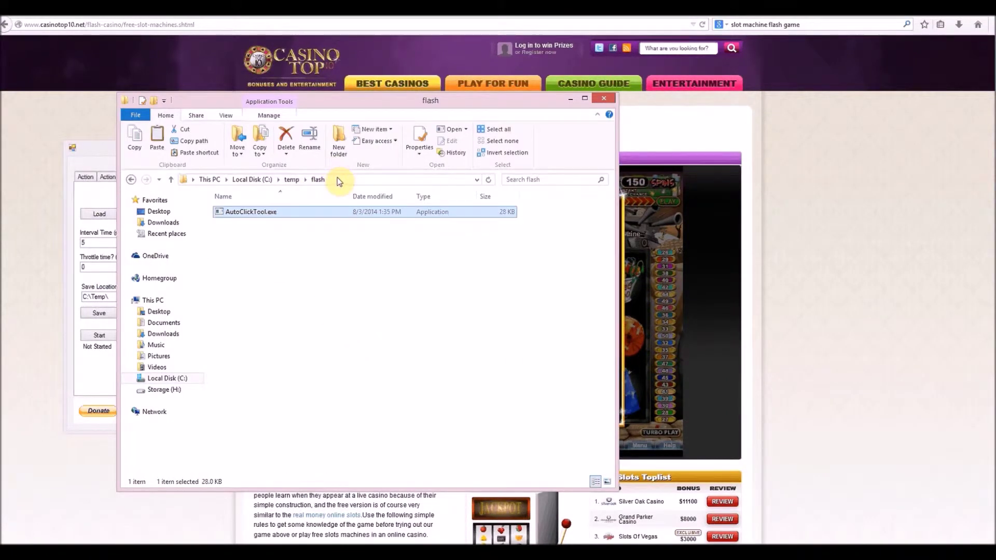
pyautogui.moveTo(309, 101); pyautogui.dragTo(460, 107)
pyautogui.click(145, 293)
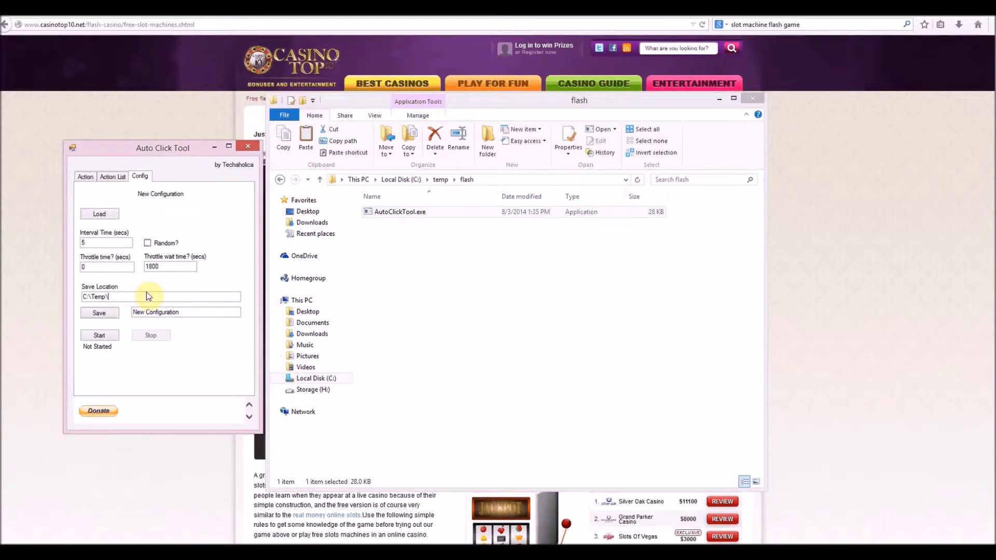
pyautogui.write('flash\\')
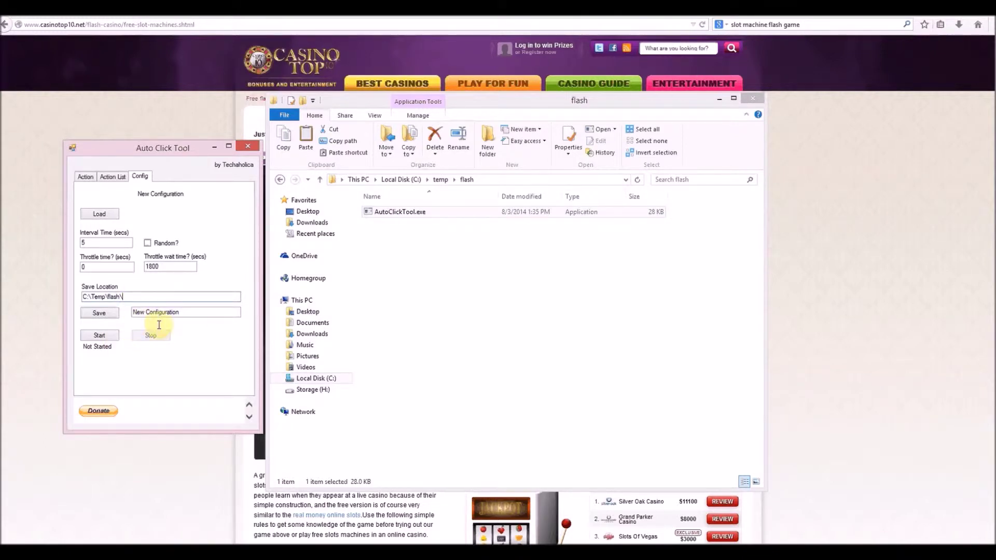
# Step: Examine the action screenshots stored in the C:\temp folder
pyautogui.click(440, 180)
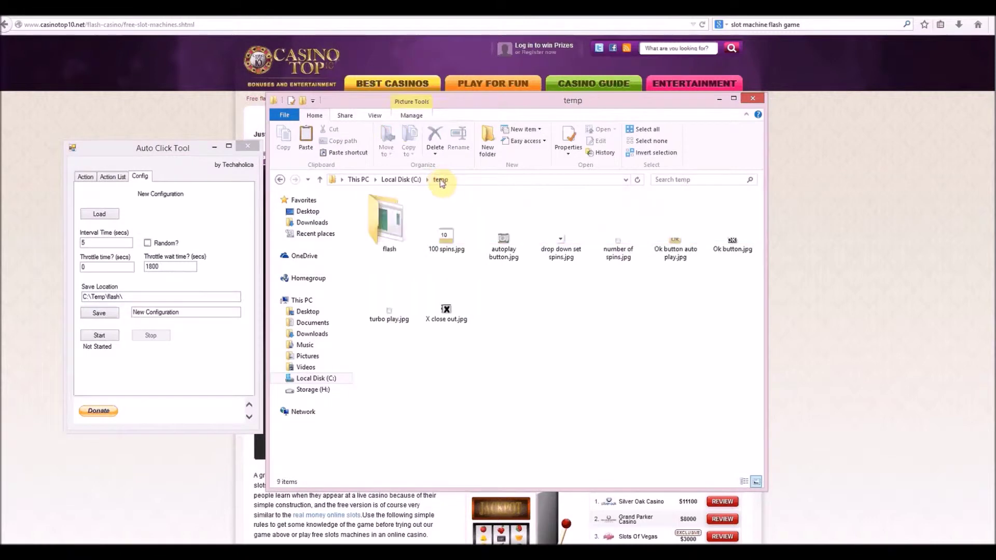
pyautogui.click(445, 296)
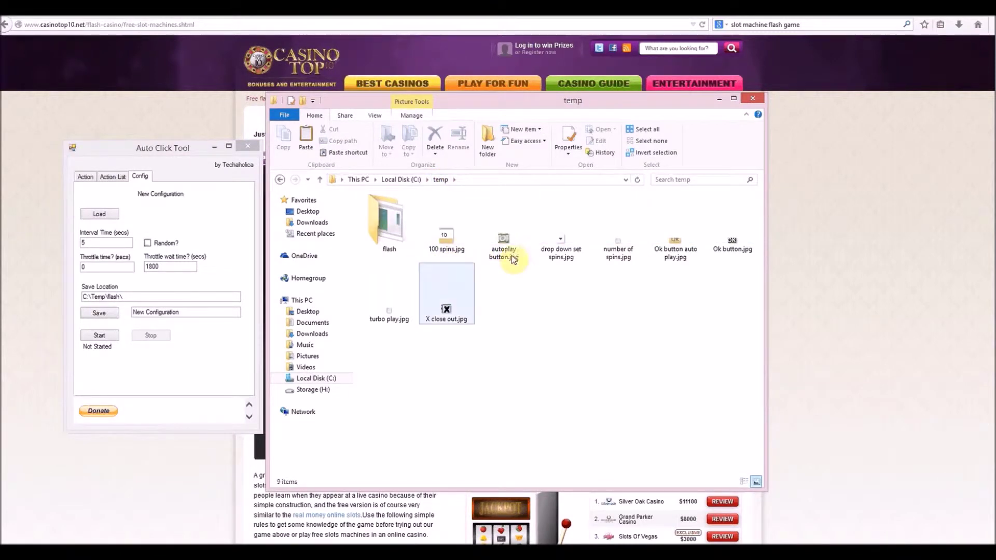
pyautogui.click(500, 295)
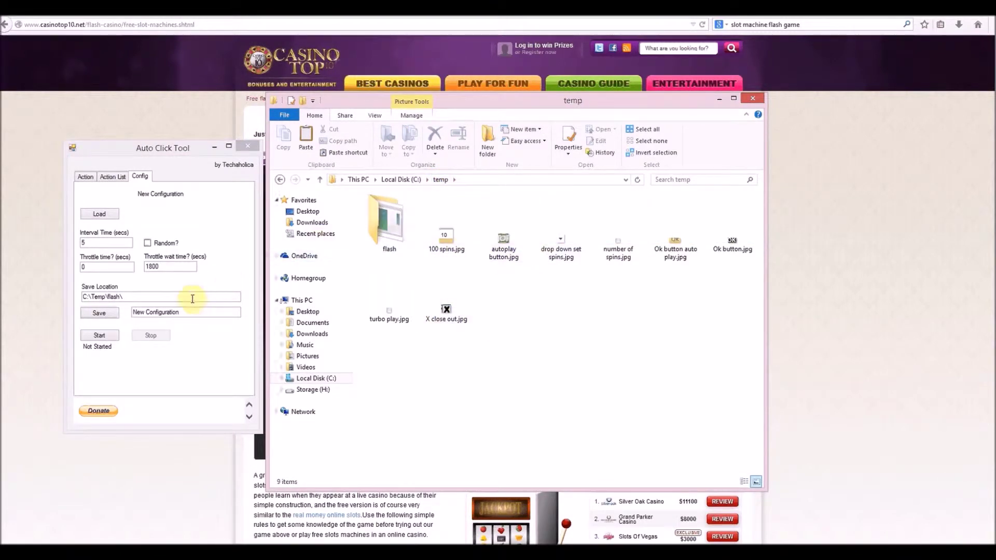
# Step: Set the save location back to C:\Temp\ and save the configuration as CasinoTop10
pyautogui.click(144, 298)
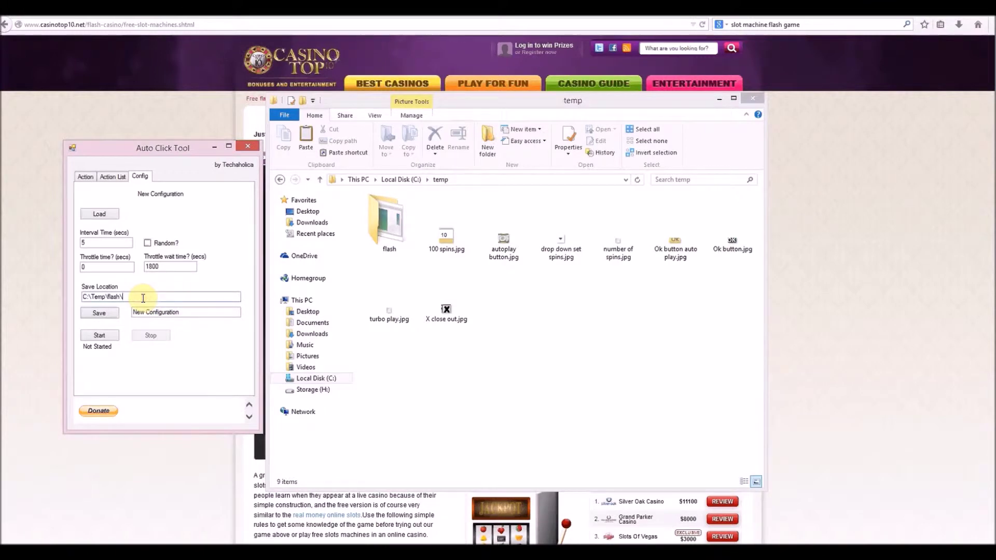
pyautogui.press('BackSpace')
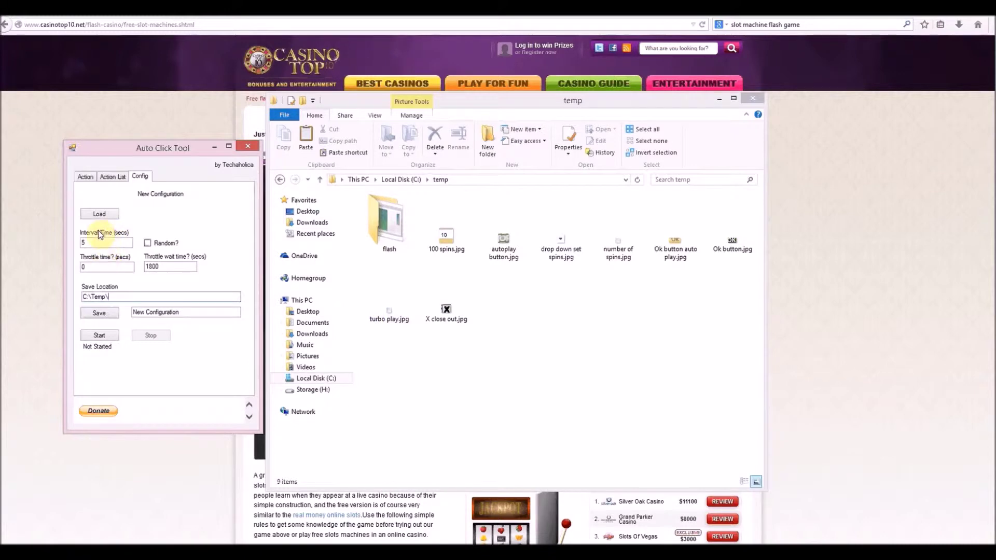
pyautogui.moveTo(178, 311); pyautogui.dragTo(131, 313)
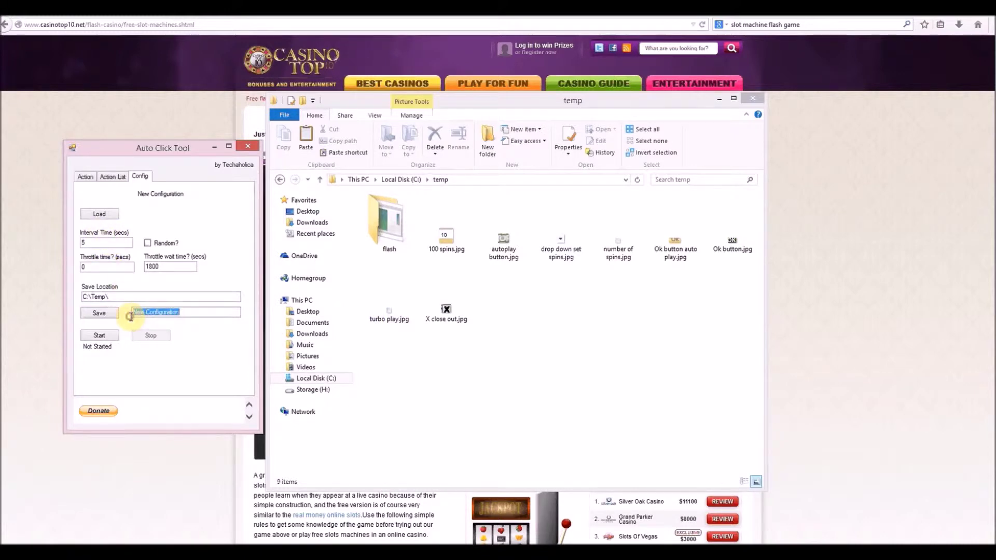
pyautogui.write('Casino Top')
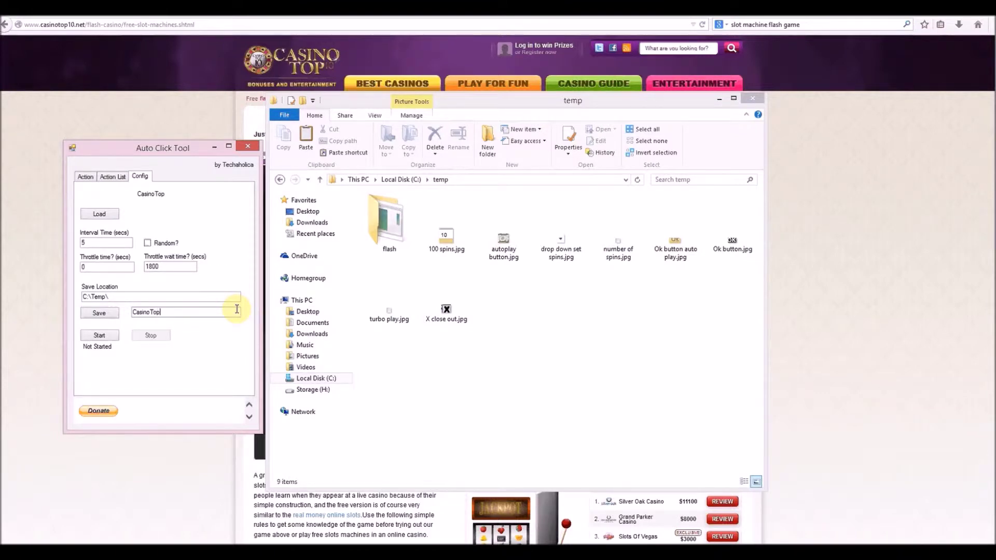
pyautogui.click(98, 314)
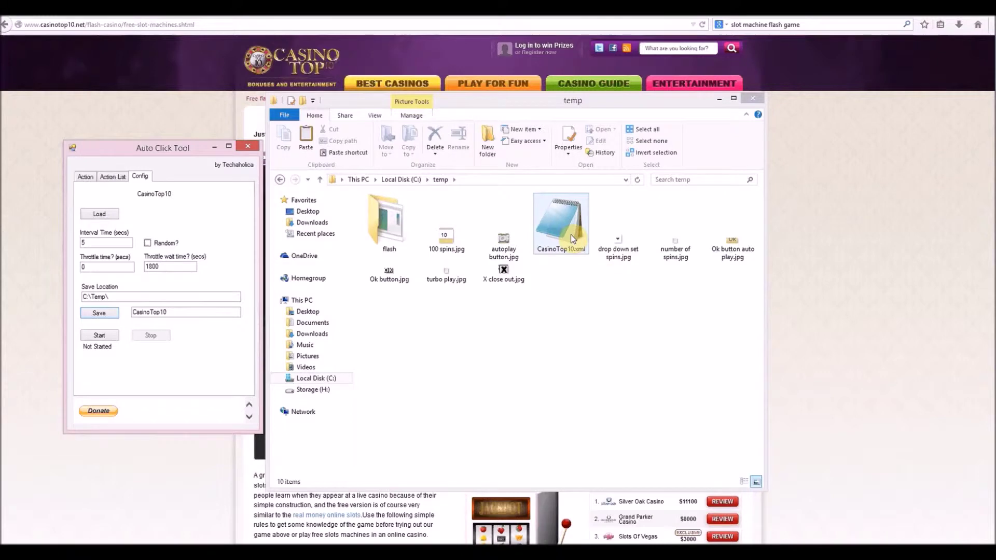
# Step: Open CasinoTop10.xml from the temp folder to examine its settings and action entries, and close the file
pyautogui.click(571, 237)
pyautogui.doubleClick(571, 234)
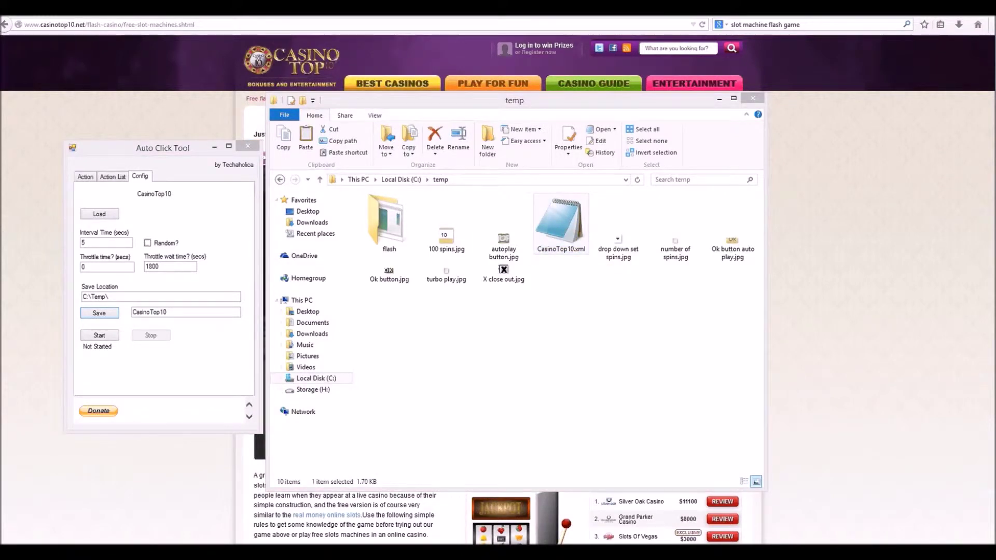
pyautogui.moveTo(415, 106); pyautogui.dragTo(625, 106)
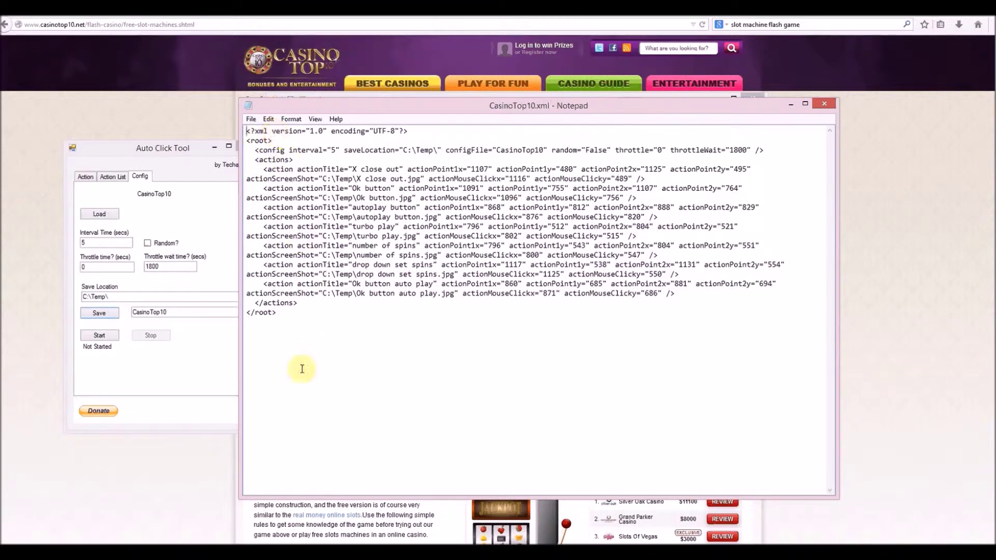
pyautogui.click(825, 107)
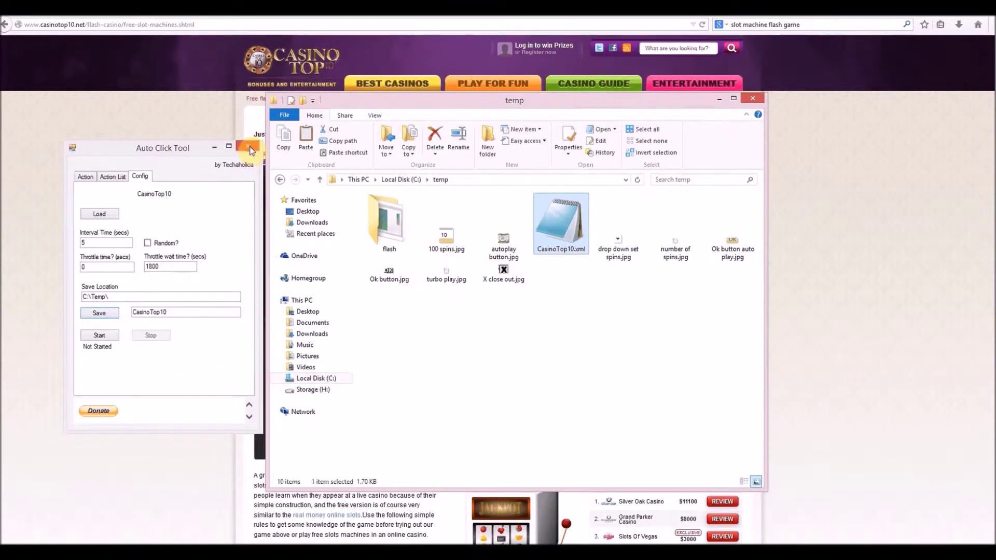
# Step: Close Auto Click Tool and relaunch it from AutoClickTool.exe in the flash folder
pyautogui.click(249, 149)
pyautogui.click(609, 428)
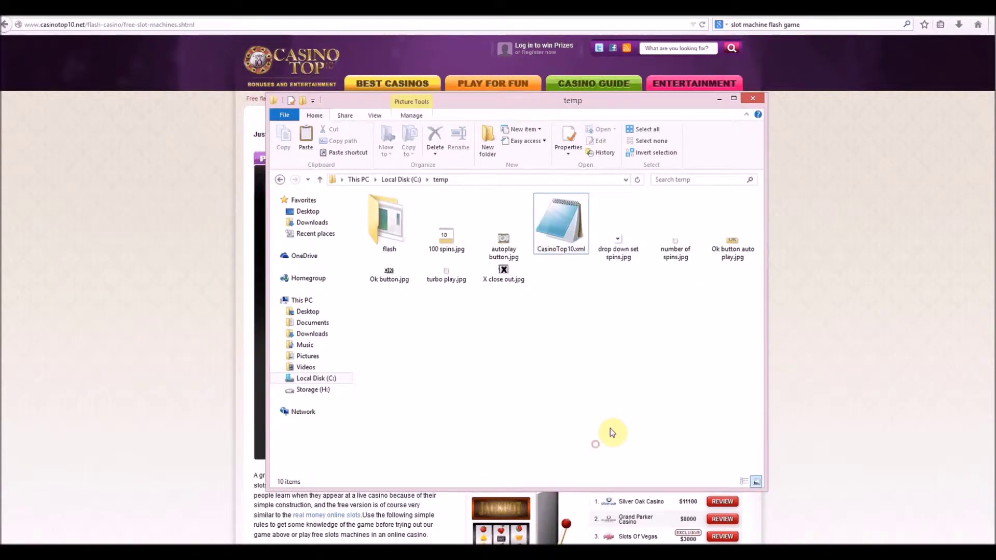
pyautogui.doubleClick(394, 232)
pyautogui.click(402, 213)
pyautogui.doubleClick(402, 212)
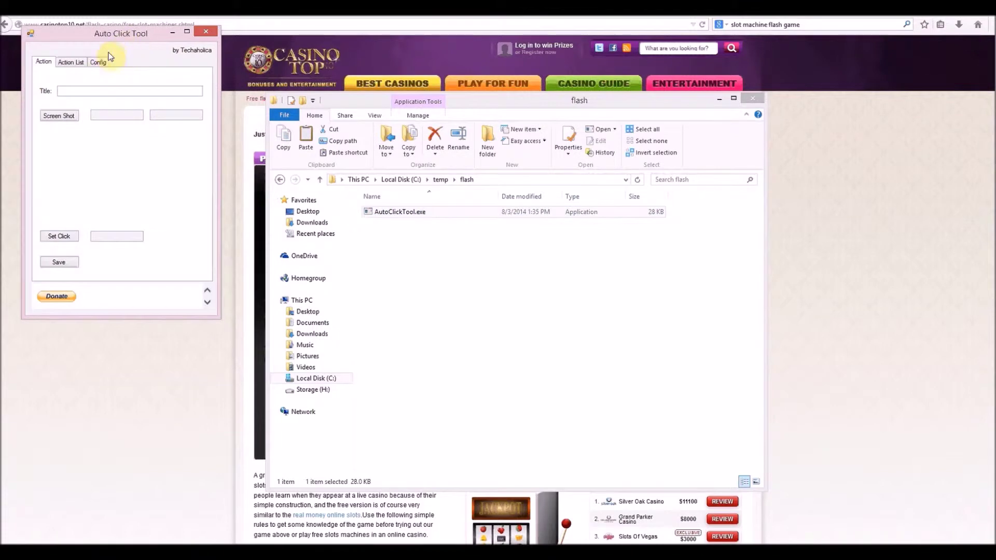
# Step: Load the CasinoTop10.xml configuration from the C:\temp folder into the relaunched tool
pyautogui.click(71, 62)
pyautogui.click(99, 61)
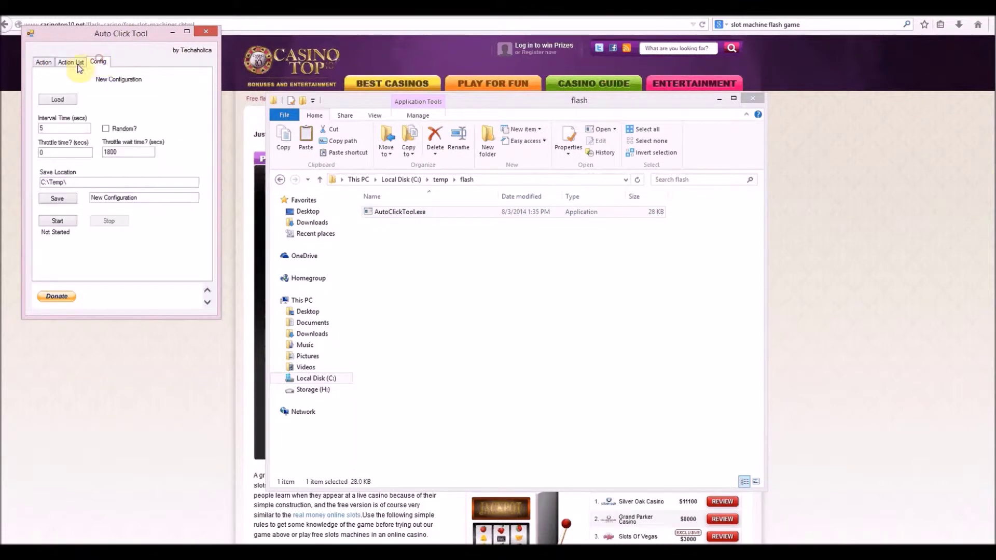
pyautogui.click(64, 99)
pyautogui.click(204, 68)
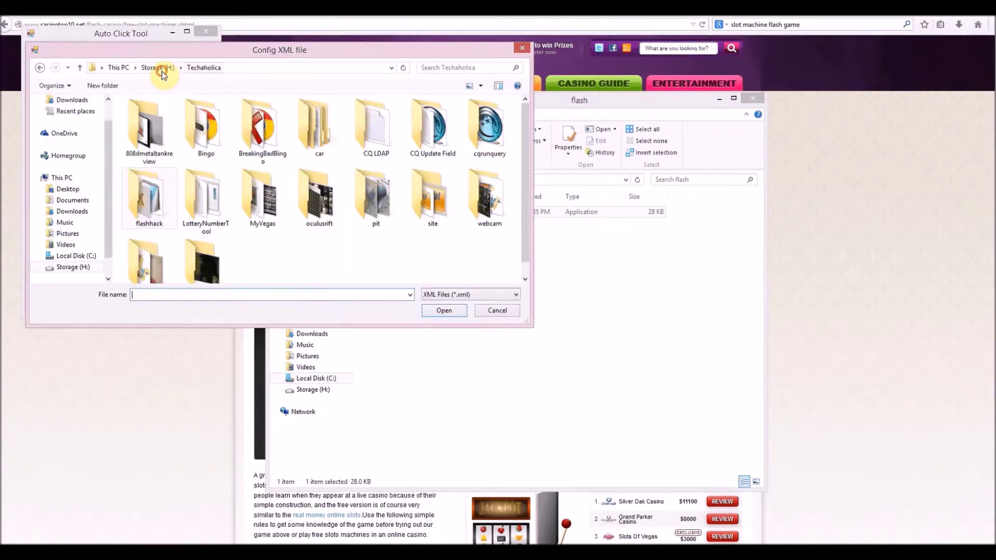
pyautogui.click(162, 71)
pyautogui.click(60, 177)
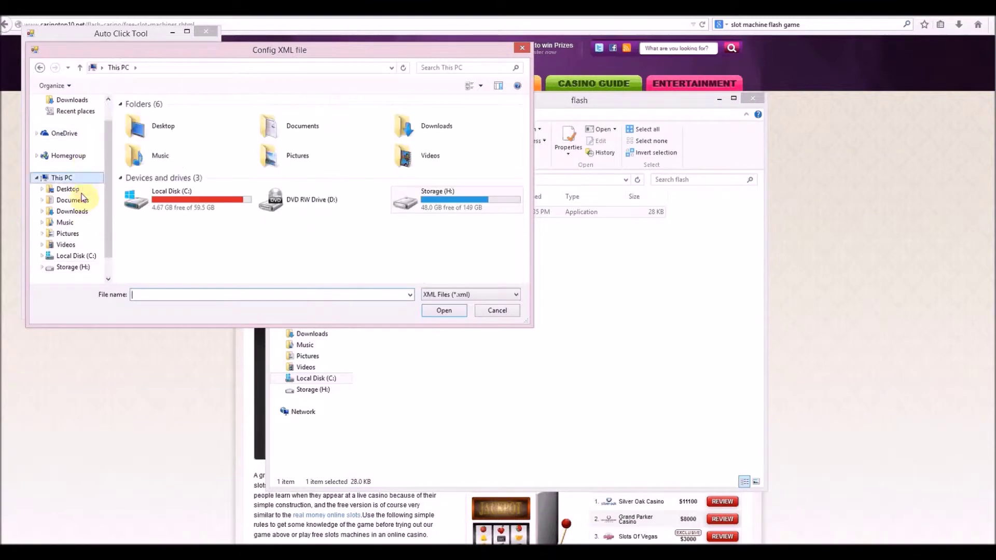
pyautogui.click(78, 256)
pyautogui.doubleClick(143, 251)
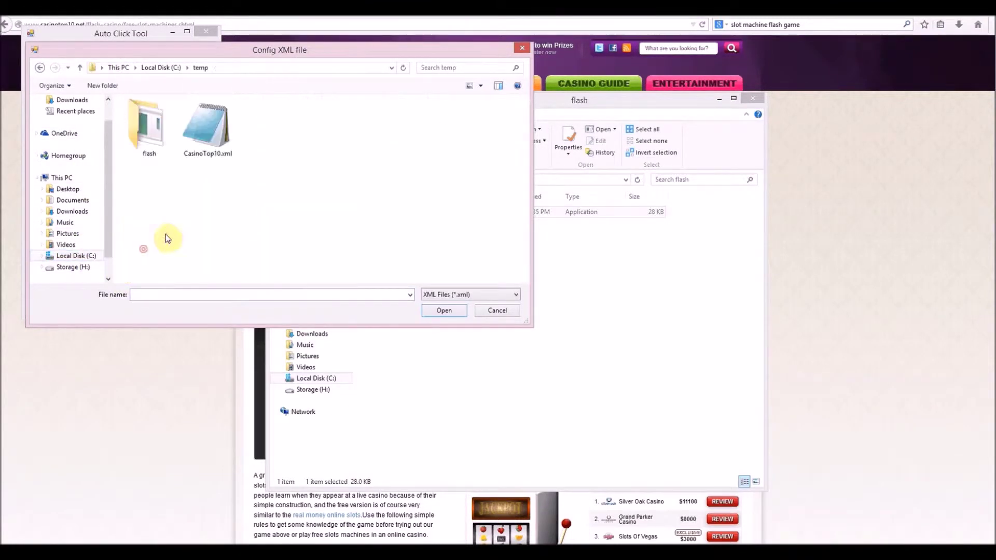
pyautogui.click(208, 127)
pyautogui.press('Return')
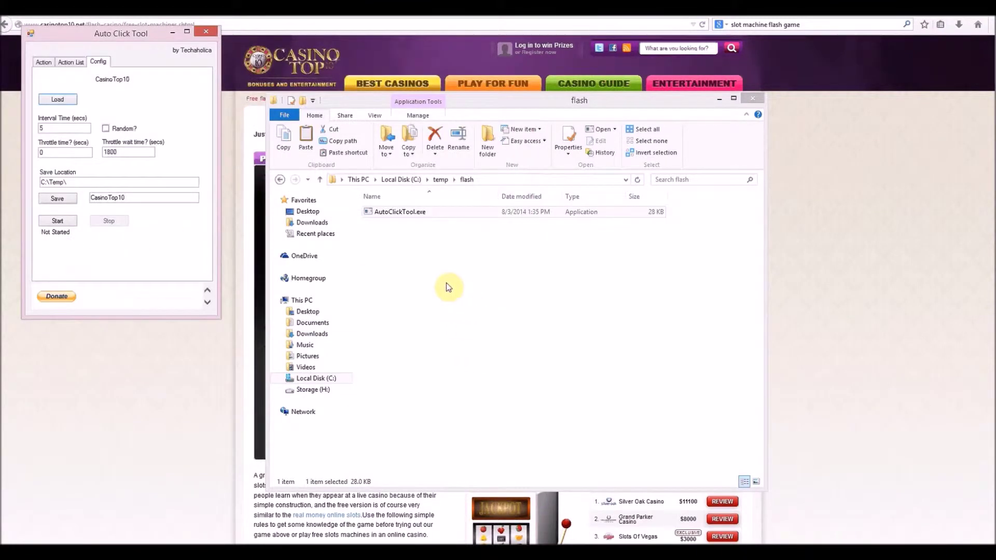
# Step: Review the loaded configuration's timing settings and action list, selecting the "X close out" action
pyautogui.click(69, 62)
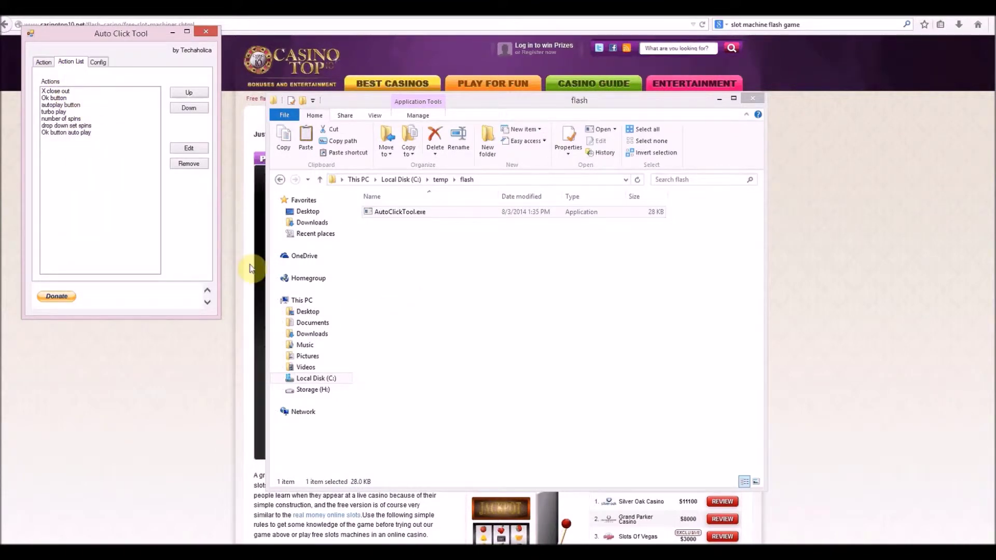
pyautogui.click(97, 64)
pyautogui.moveTo(129, 34); pyautogui.dragTo(209, 125)
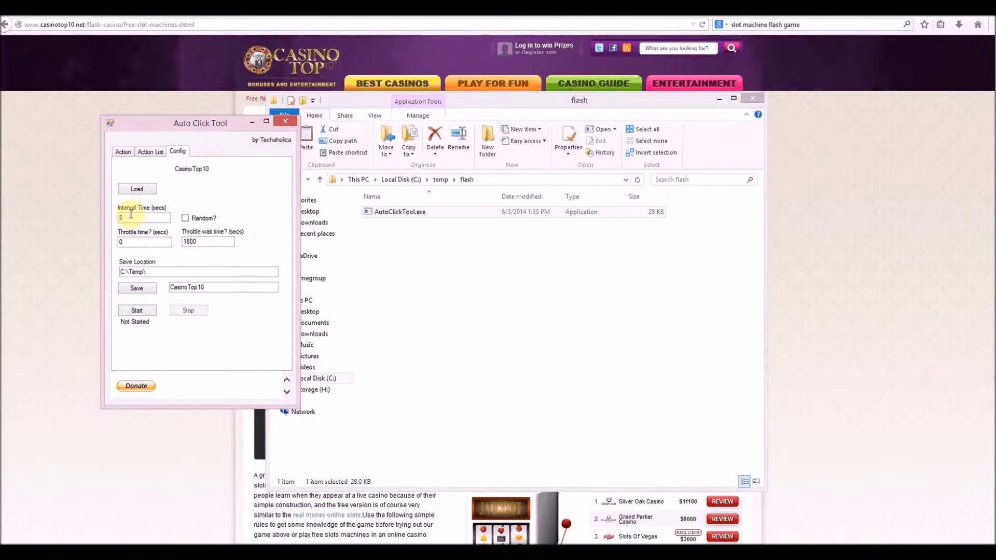
pyautogui.click(148, 152)
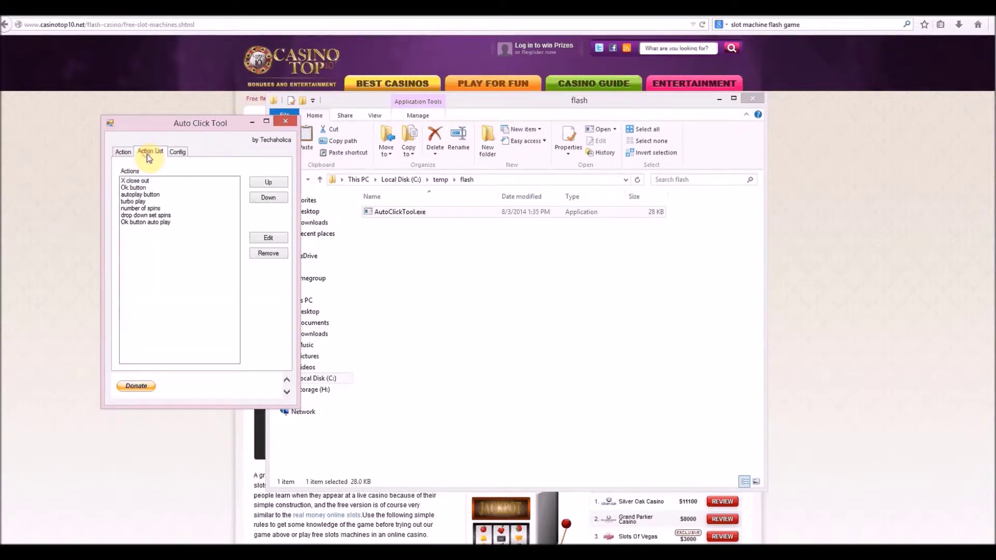
pyautogui.click(137, 182)
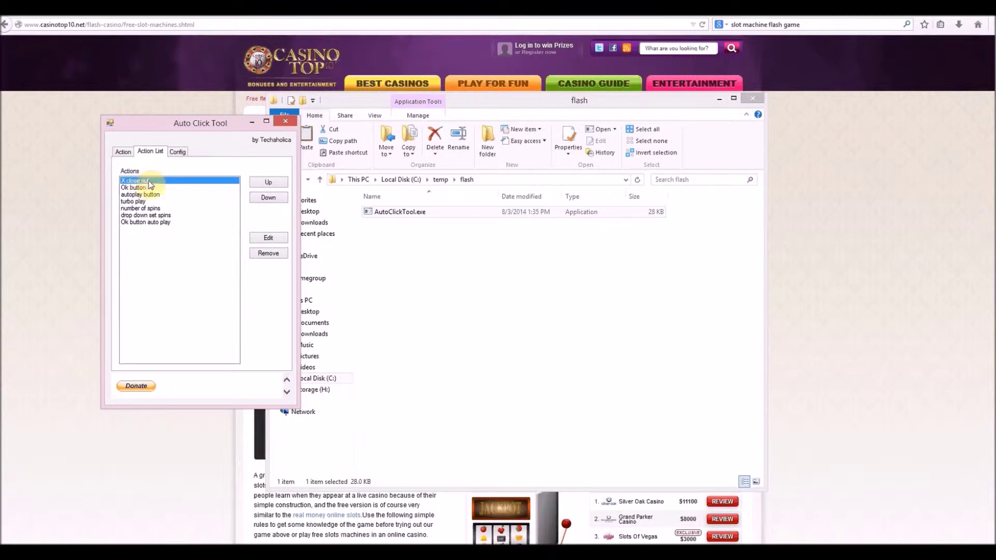
# Step: Review the CasinoTop10 action list, checking the "drop down set spins", "Ok button" and "X close out" entries
pyautogui.click(177, 151)
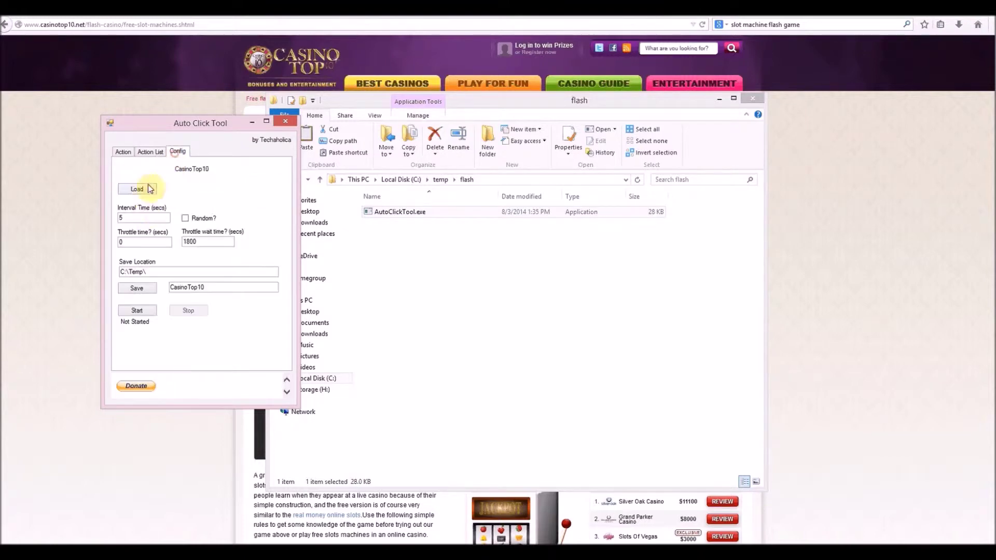
pyautogui.click(150, 152)
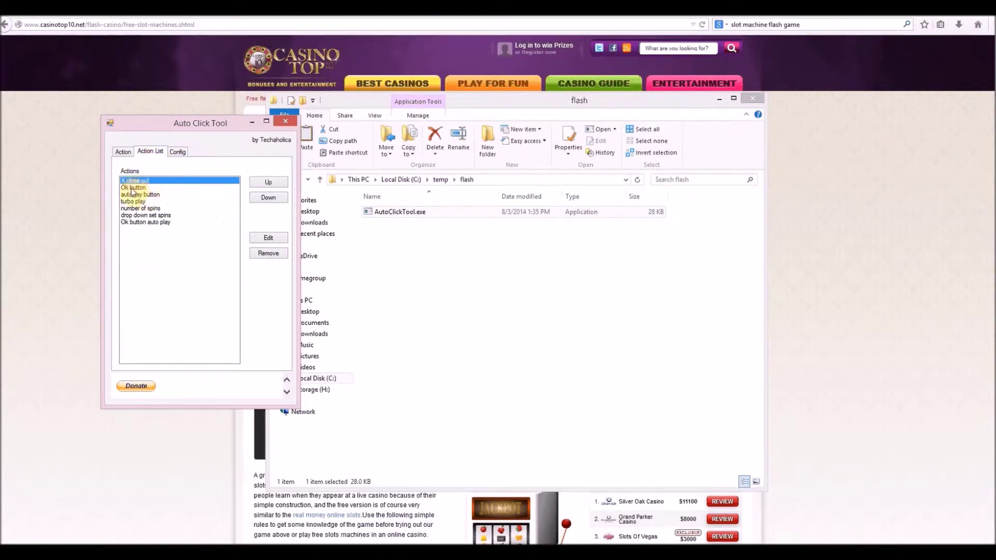
pyautogui.click(143, 215)
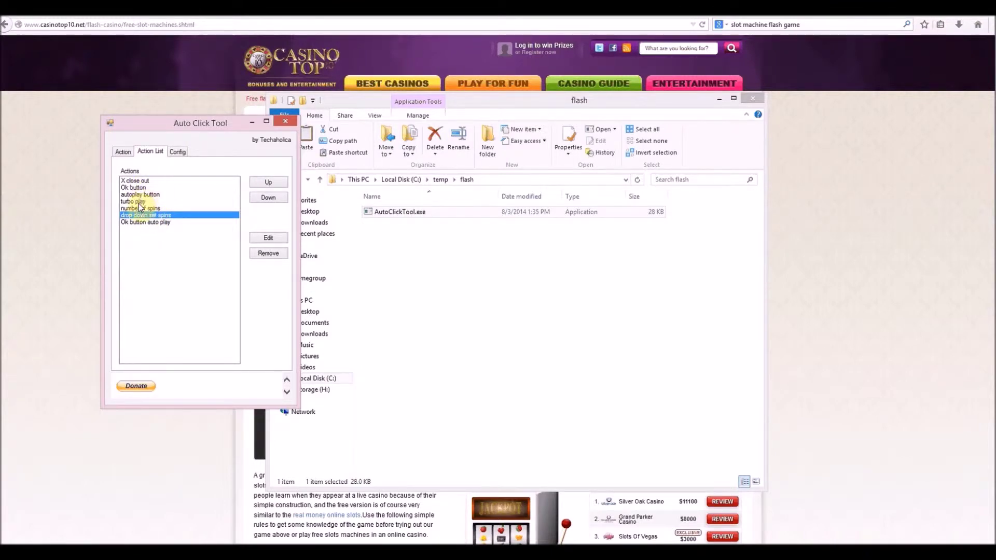
pyautogui.click(137, 187)
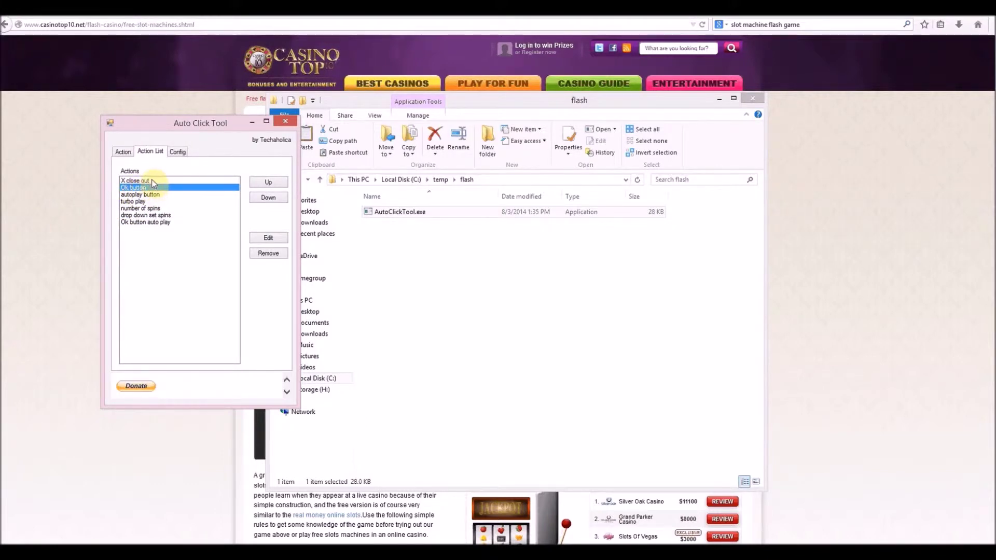
pyautogui.click(148, 180)
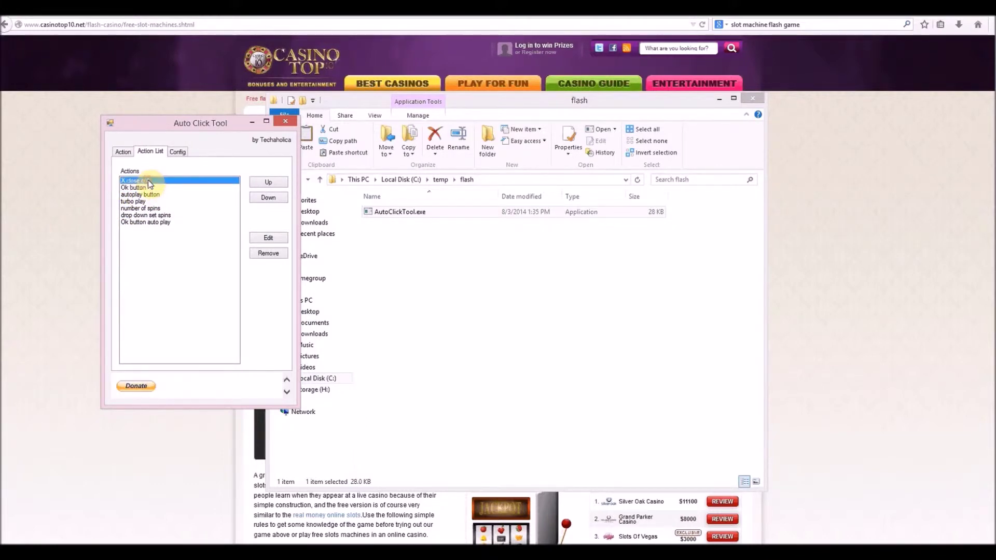
# Step: Enable the random option for the interval time and recheck the action list, starting with "X close out"
pyautogui.click(175, 151)
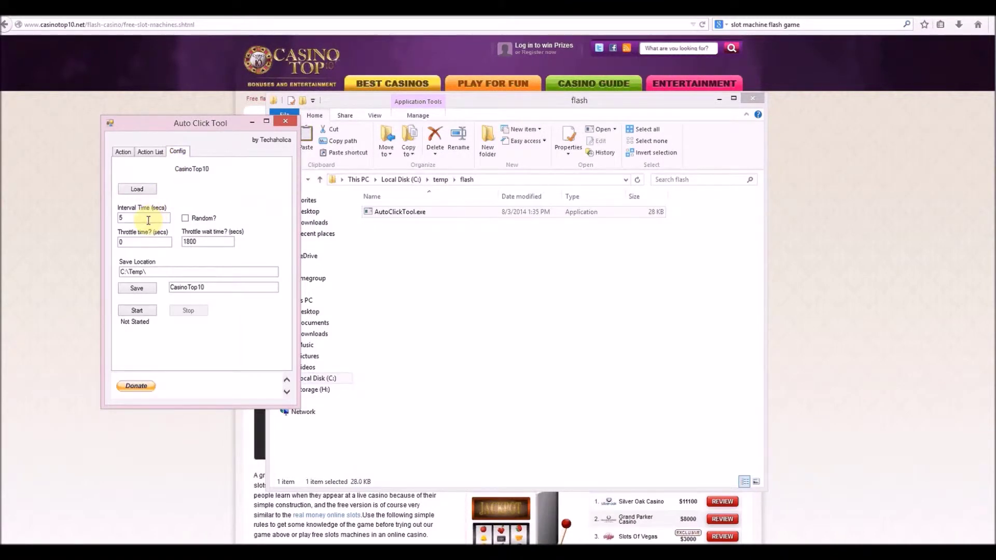
pyautogui.click(183, 220)
pyautogui.click(148, 152)
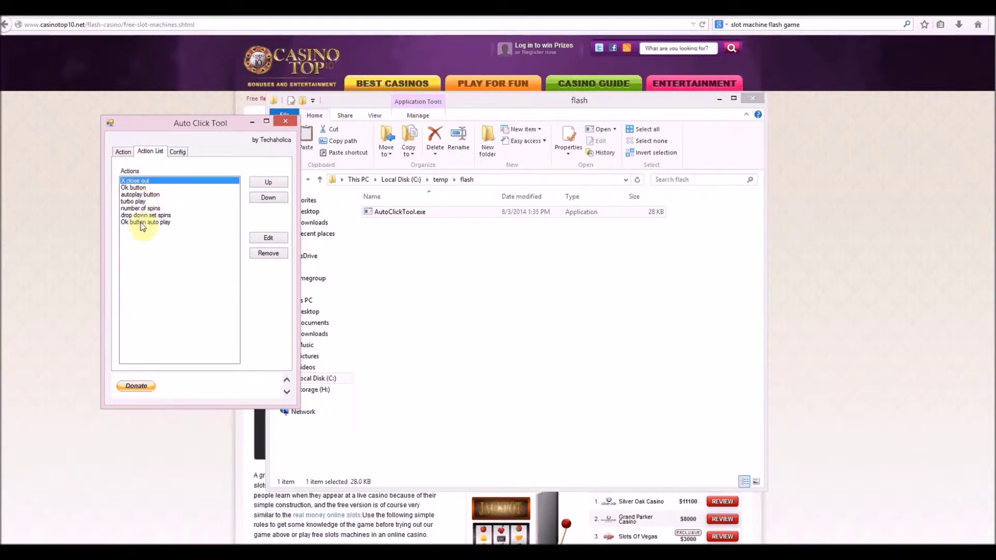
pyautogui.click(151, 182)
pyautogui.click(177, 151)
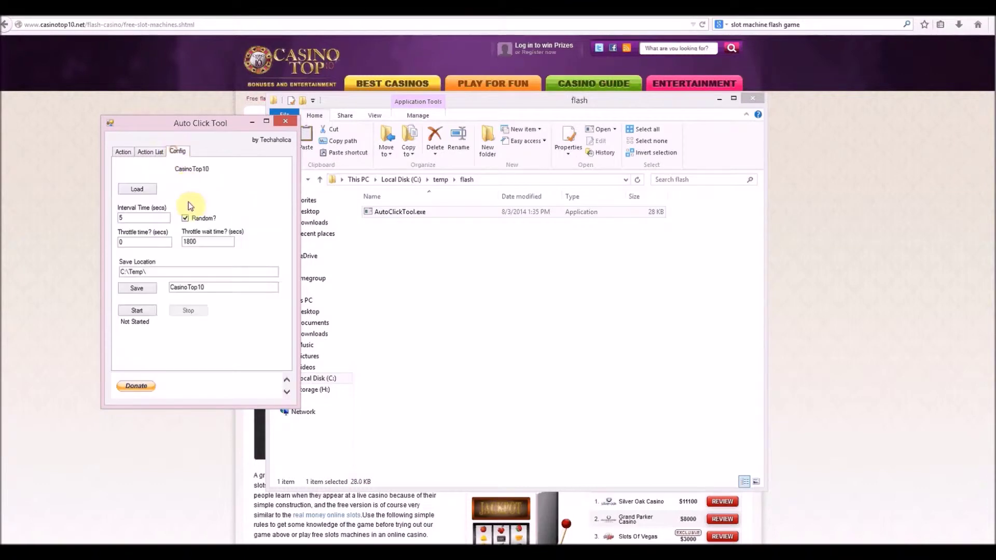
# Step: Examine the throttle time and throttle wait time settings
pyautogui.click(137, 243)
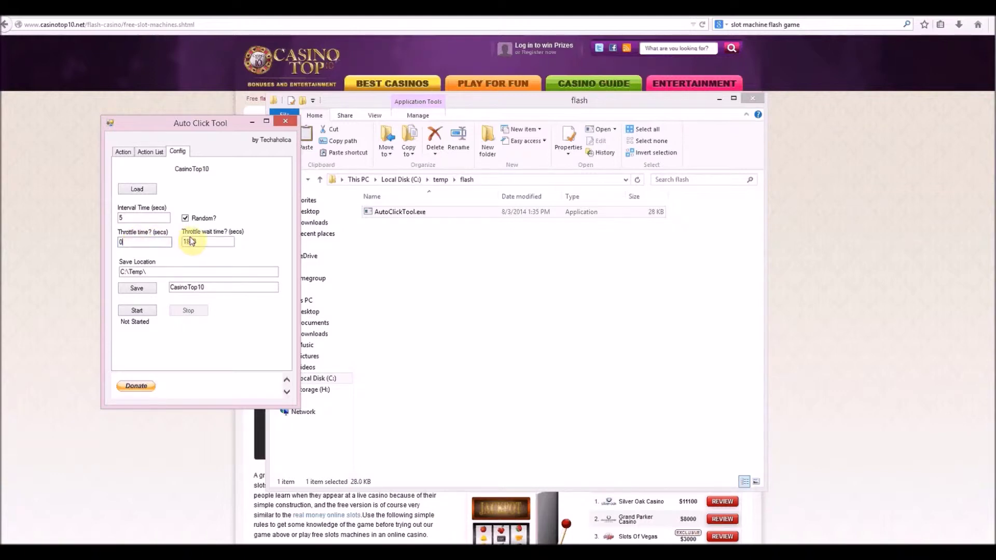
pyautogui.doubleClick(126, 243)
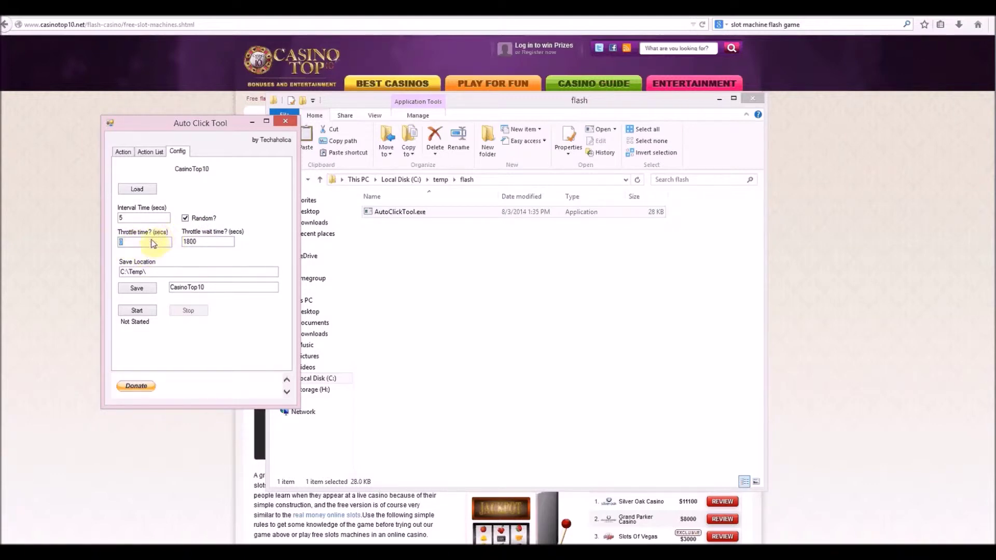
pyautogui.doubleClick(179, 242)
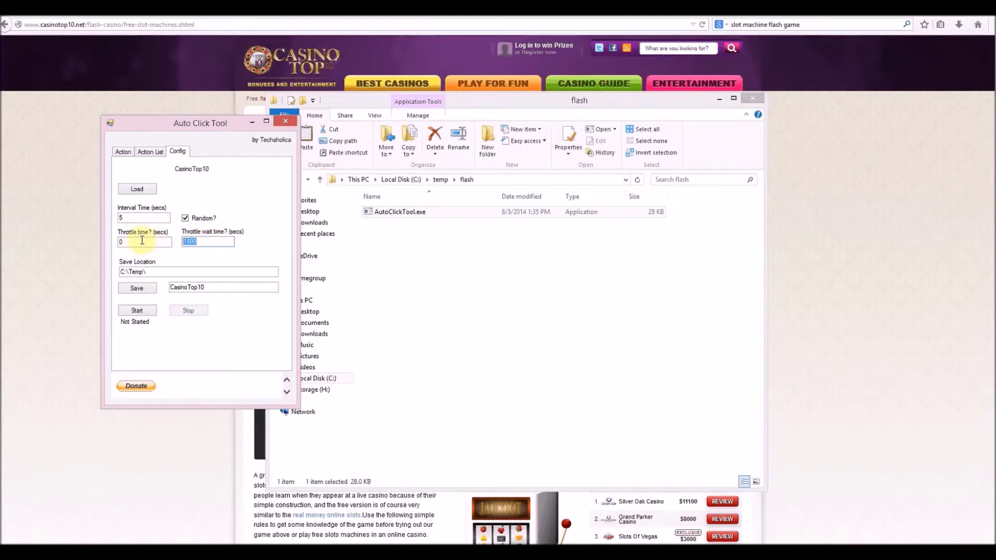
pyautogui.click(207, 241)
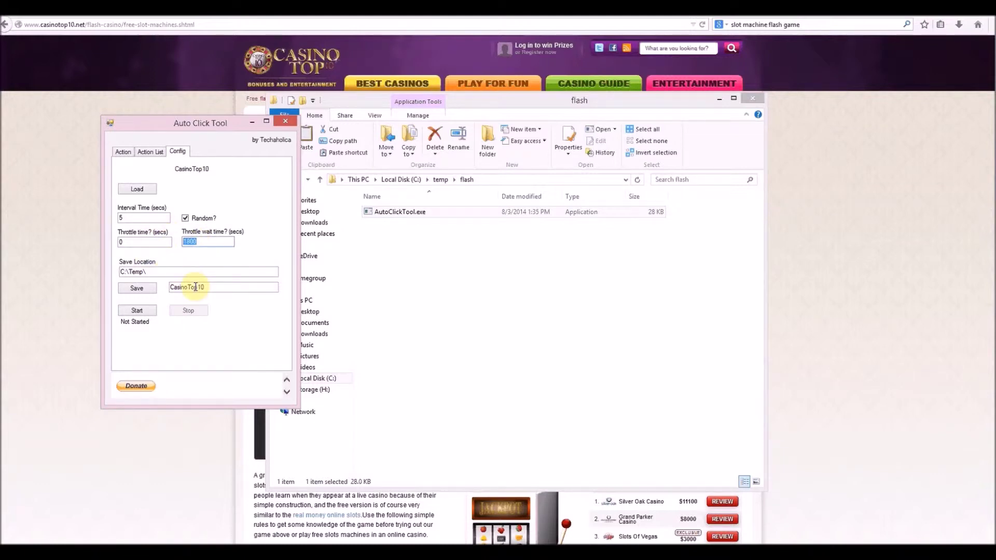
# Step: Minimize the flash folder window, and start the CasinoTop10 automation with Auto Click Tool minimized out of the game's way
pyautogui.moveTo(198, 127); pyautogui.dragTo(284, 150)
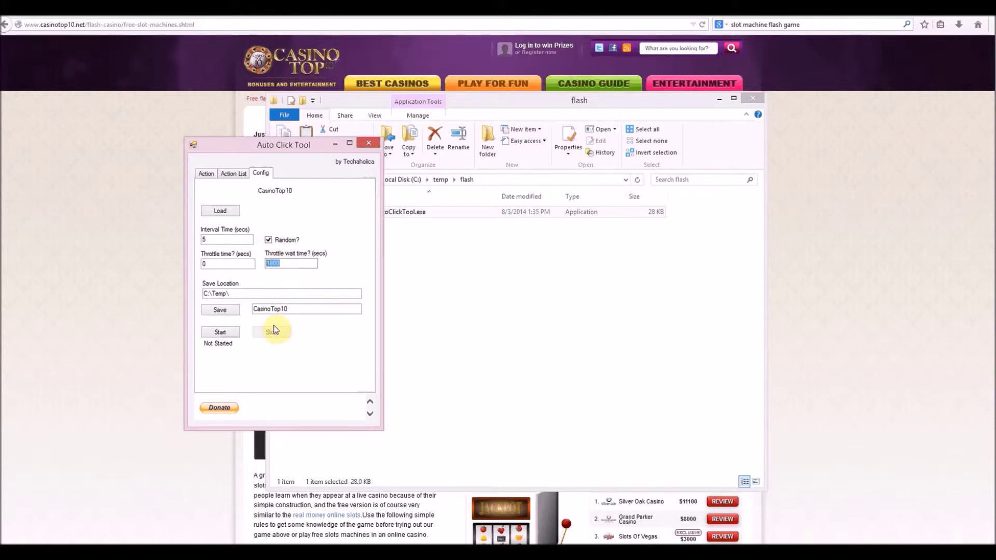
pyautogui.click(720, 101)
pyautogui.moveTo(258, 136); pyautogui.dragTo(97, 86)
pyautogui.click(65, 274)
pyautogui.click(175, 86)
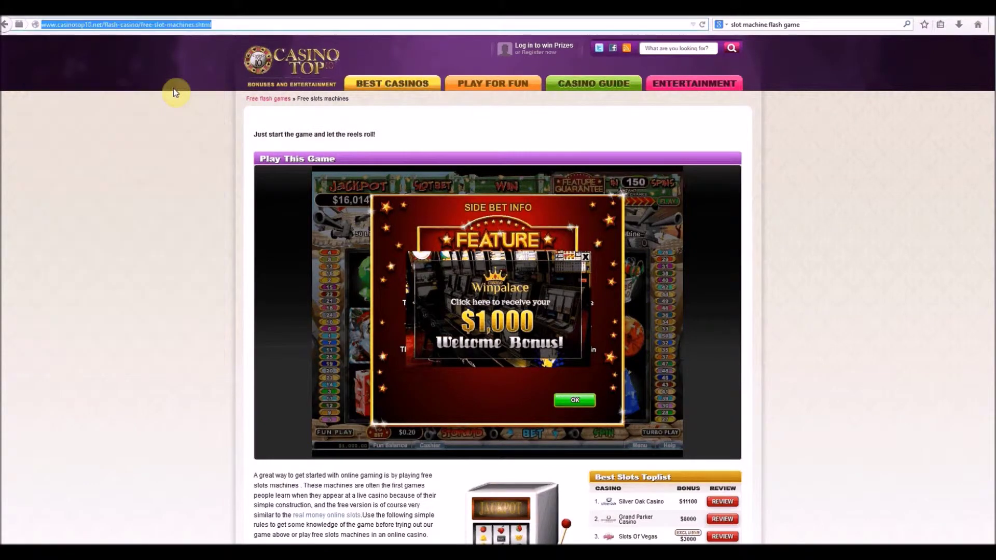
# Step: Dismiss the Winpalace bonus ad and side bet info, and start turbo autoplay limited to 100 spins
pyautogui.click(585, 257)
pyautogui.click(574, 399)
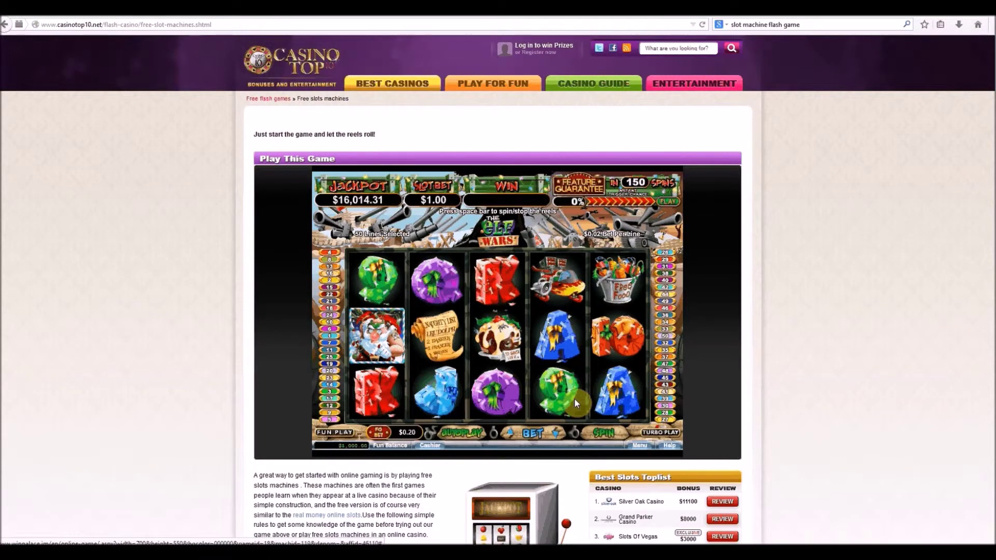
pyautogui.click(465, 436)
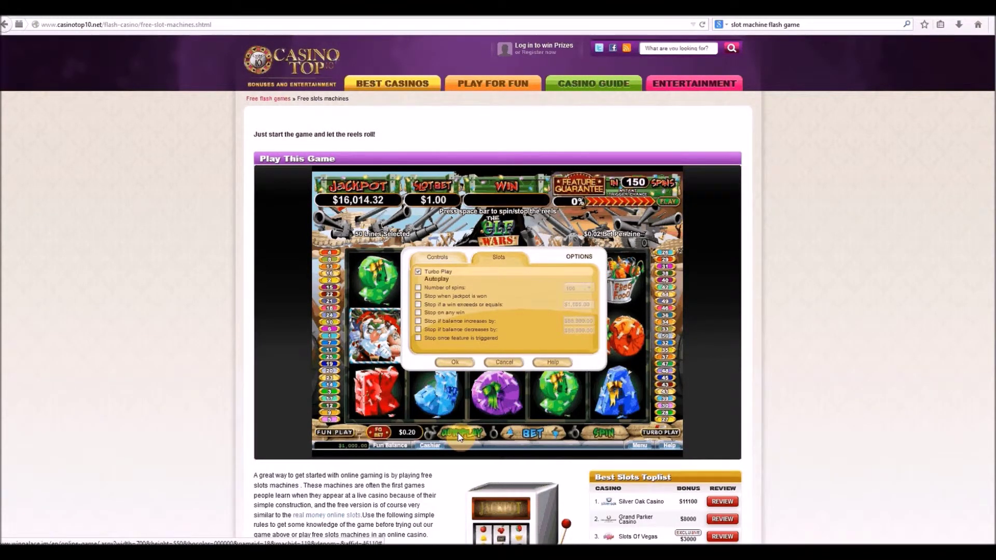
pyautogui.click(418, 288)
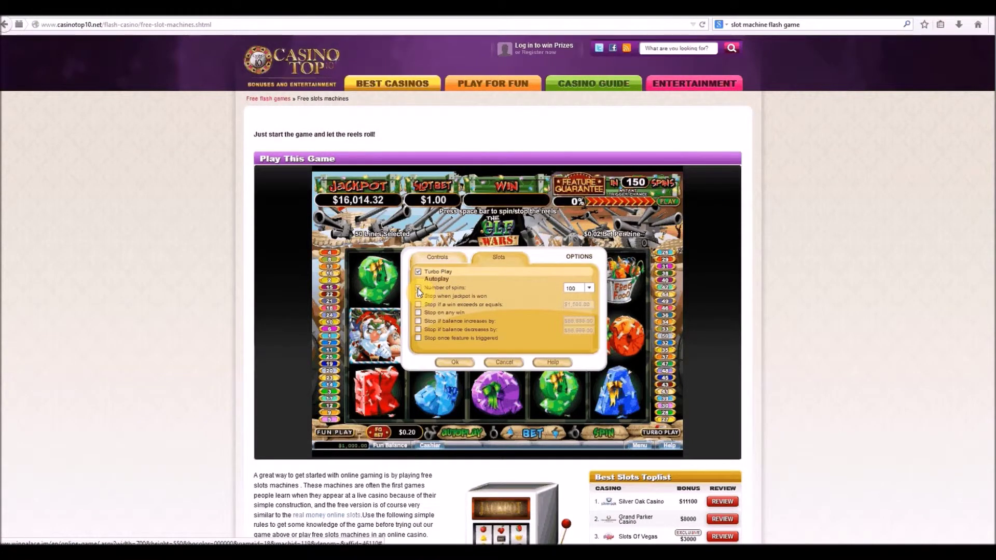
pyautogui.click(589, 290)
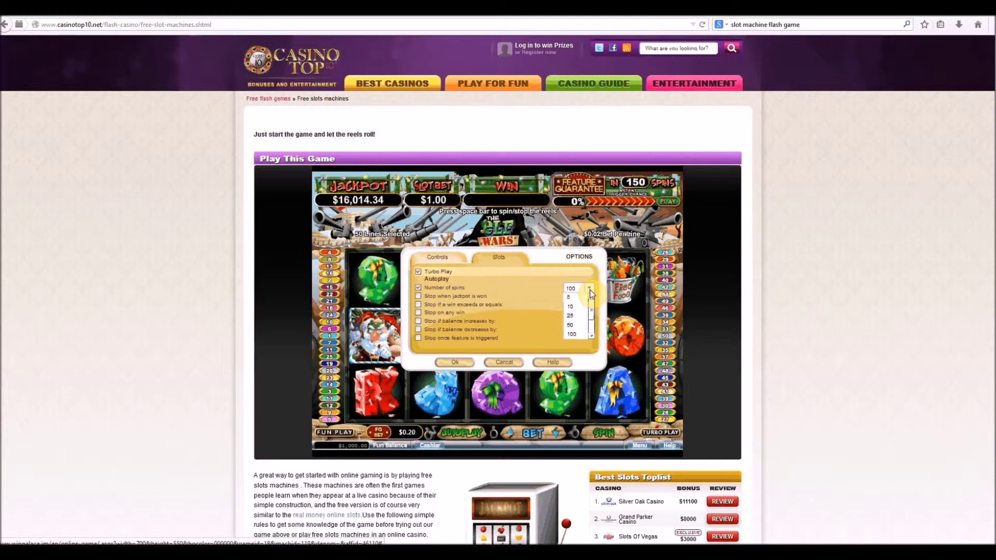
pyautogui.click(455, 362)
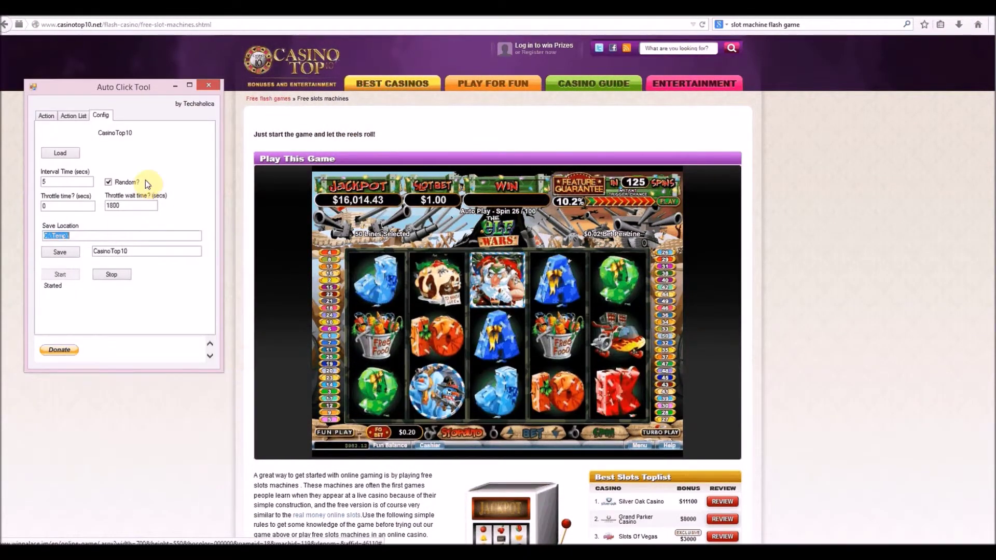
# Step: Stop the running click automation and select the interval time value
pyautogui.click(110, 275)
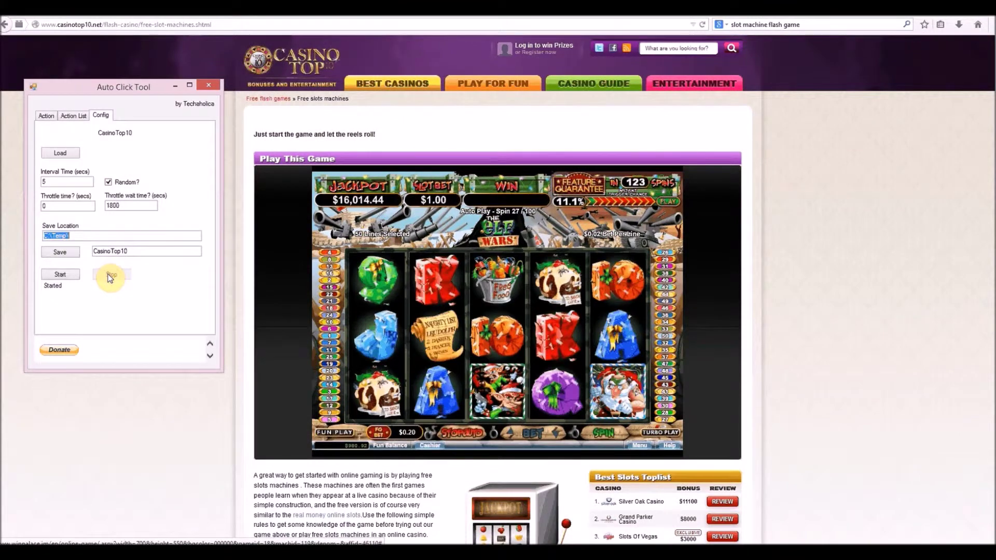
pyautogui.click(42, 183)
pyautogui.doubleClick(42, 182)
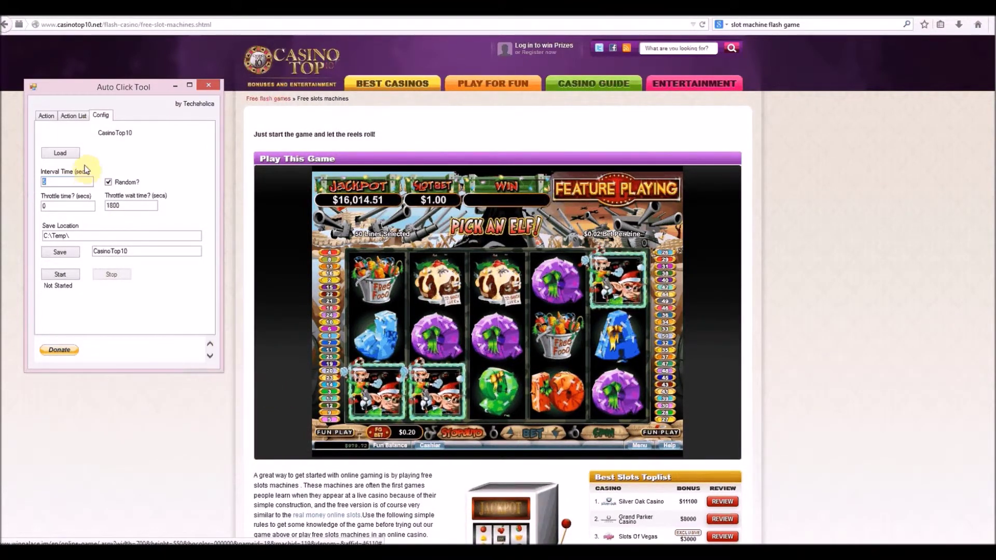
# Step: Review the tool's blank action form, the saved action list and the CasinoTop10 configuration settings
pyautogui.click(68, 117)
pyautogui.click(46, 116)
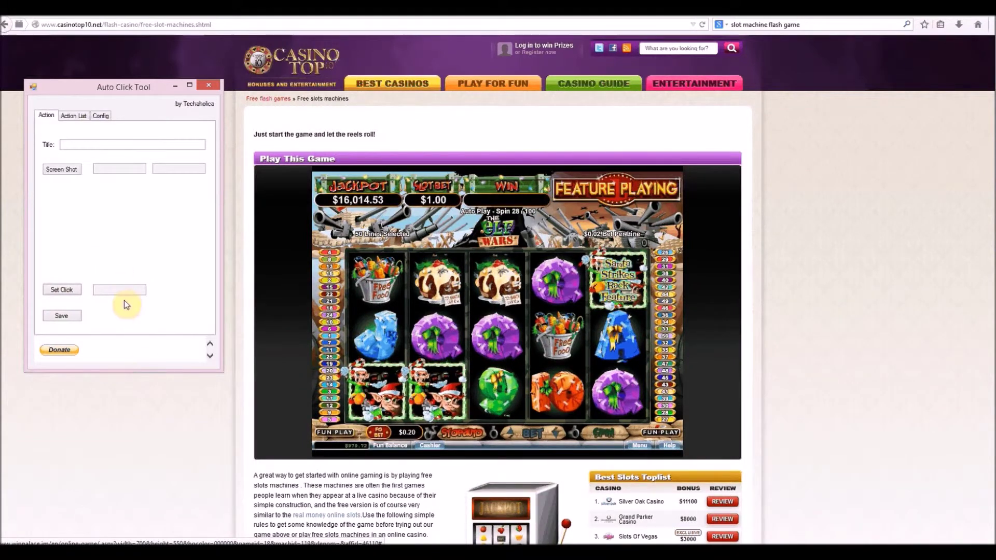
pyautogui.click(104, 117)
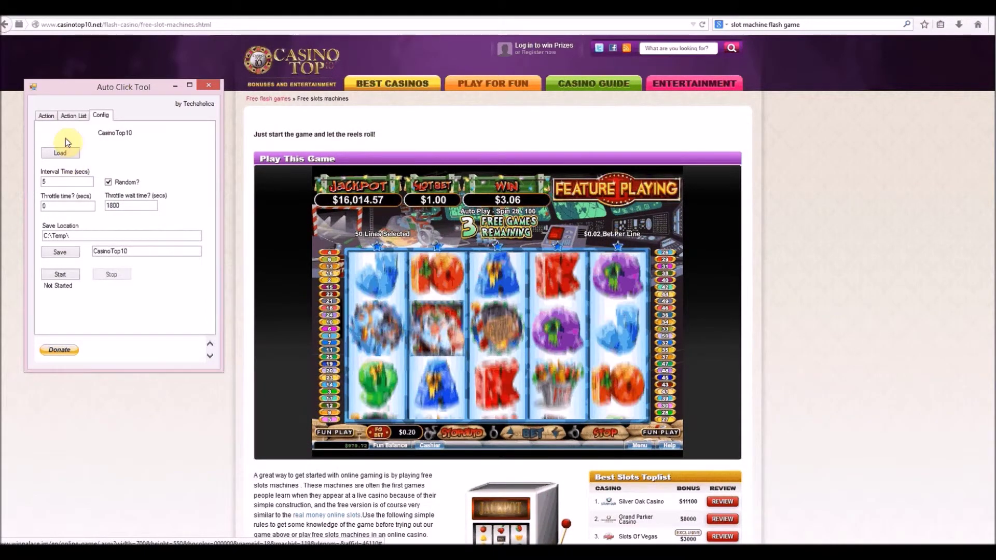
pyautogui.click(67, 116)
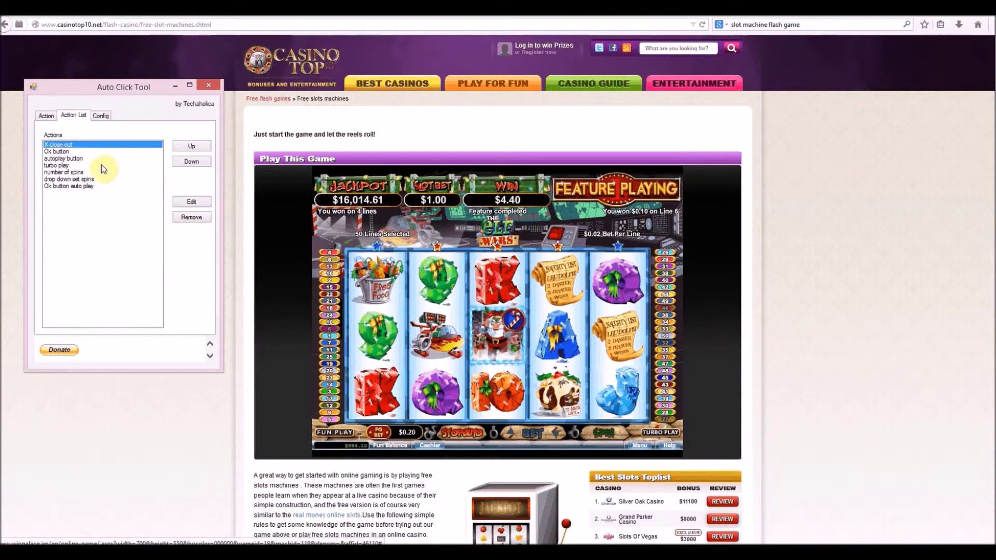
pyautogui.click(101, 117)
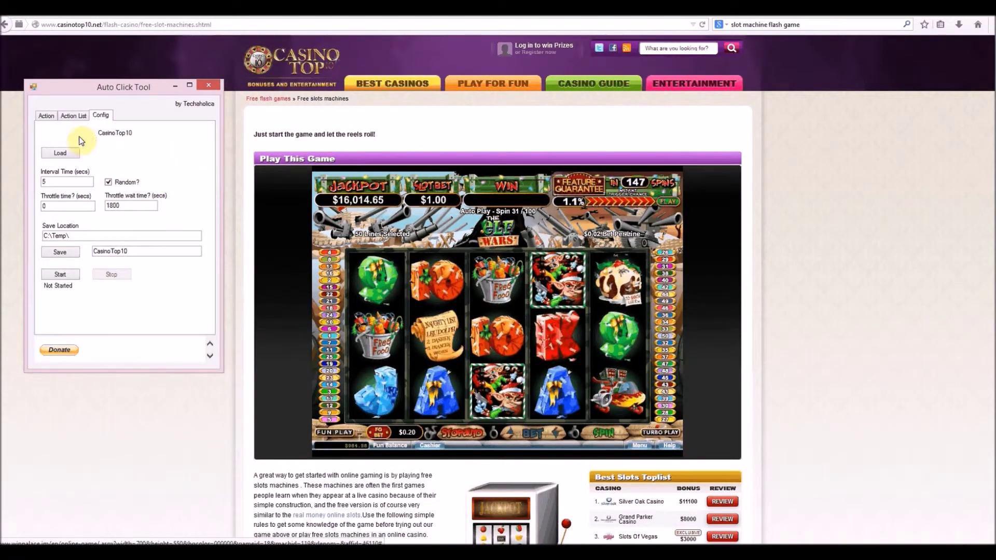
pyautogui.click(45, 115)
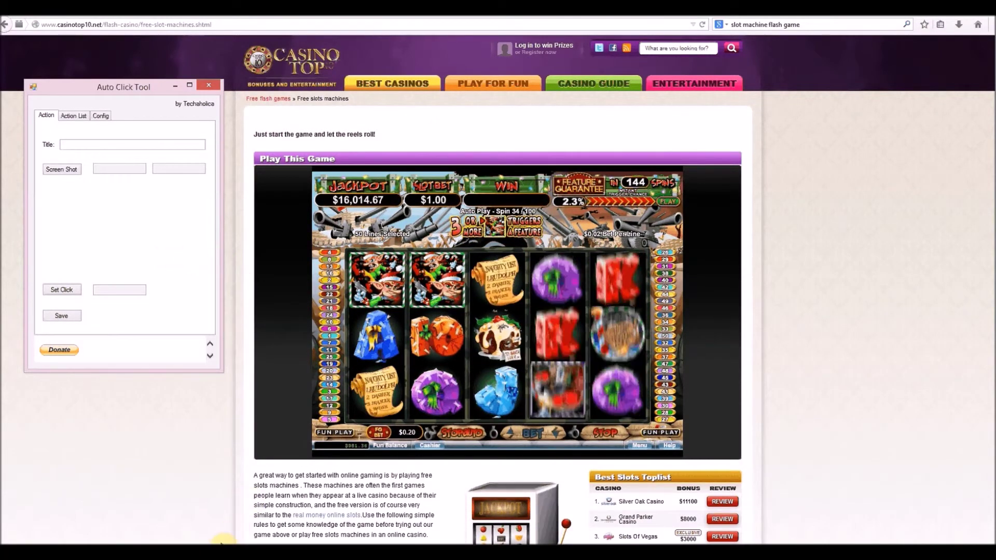
pyautogui.moveTo(200, 552)
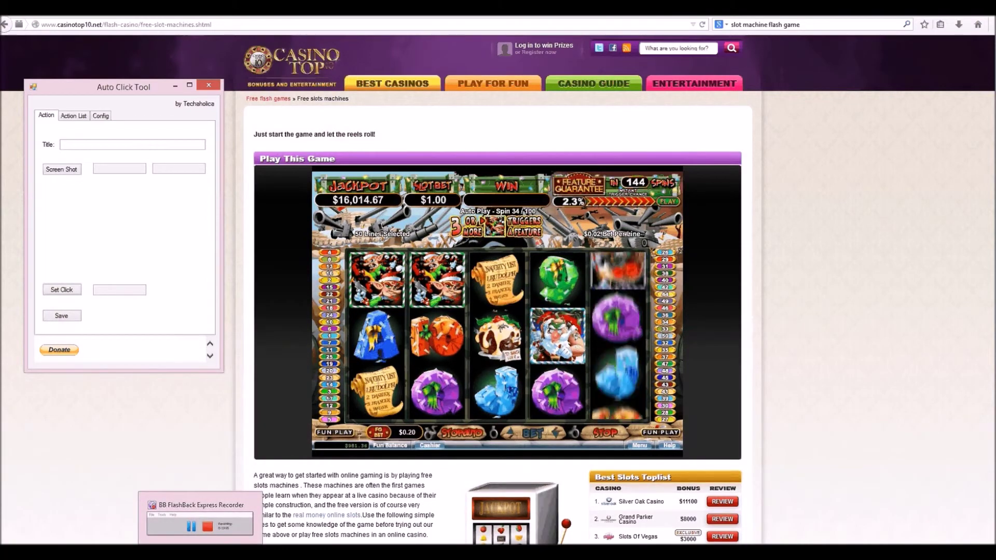